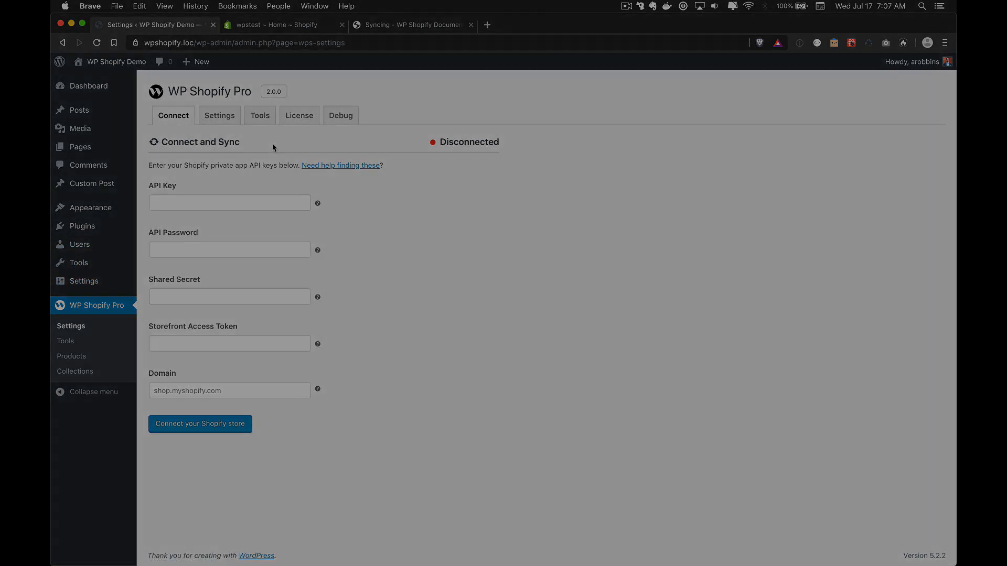
Step: Switch from WP Shopify Pro's Connect tab to the wpstest Shopify admin browser tab
left_click(274, 25)
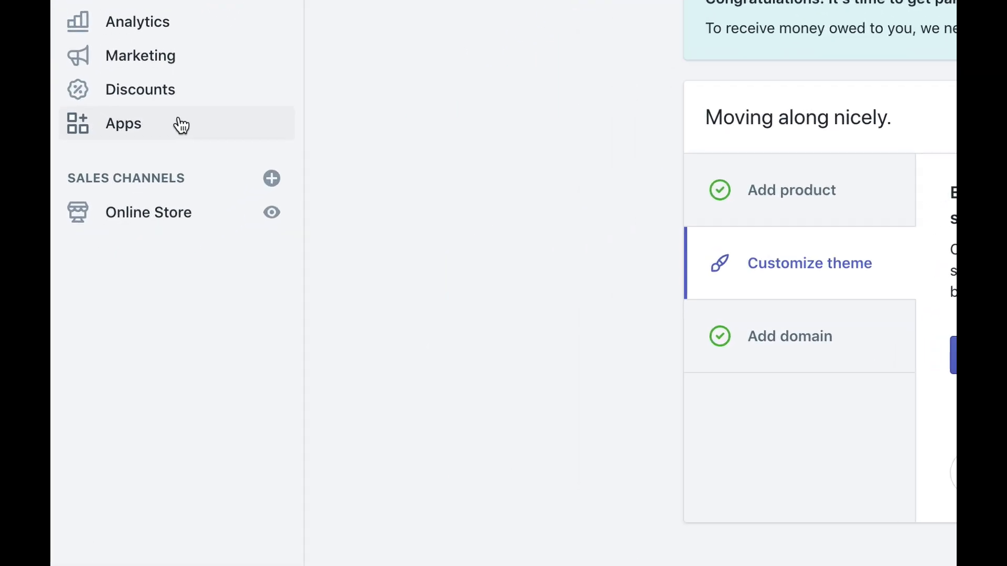
Step: Open the Apps section and go to Manage private apps
left_click(181, 125)
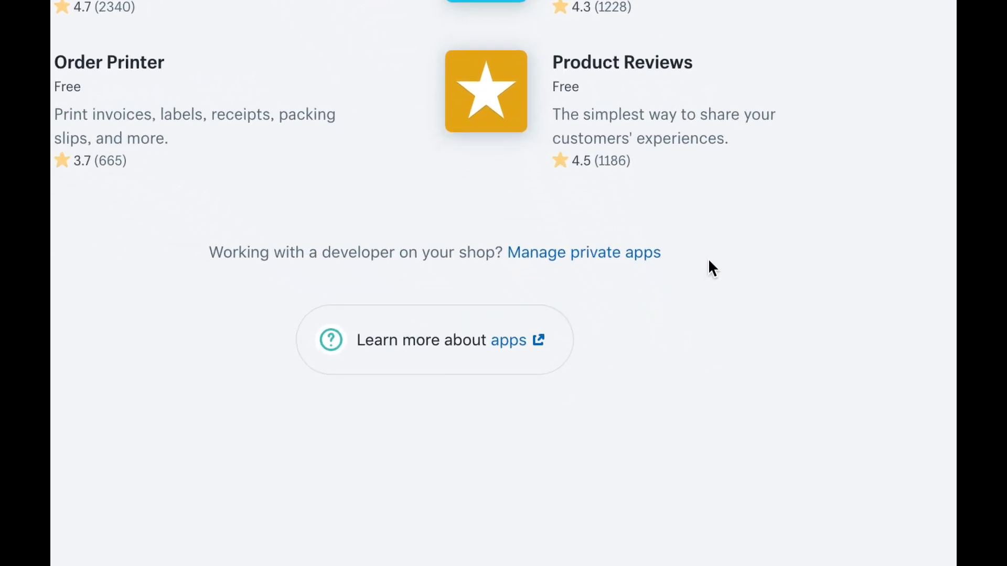
left_click(660, 361)
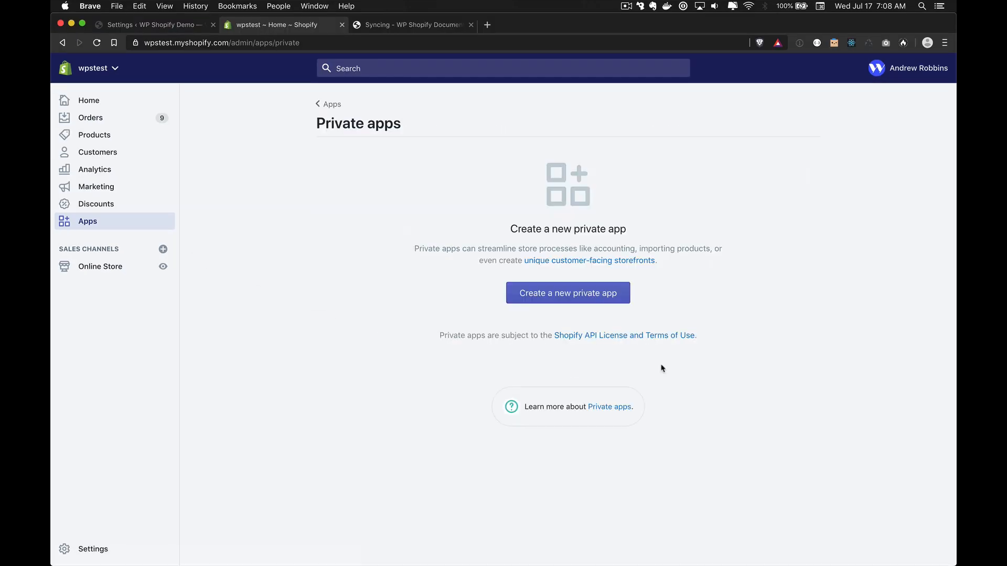
Step: Start a new private app named 'WP Shopify' and enter the emergency developer e-mail
left_click(556, 292)
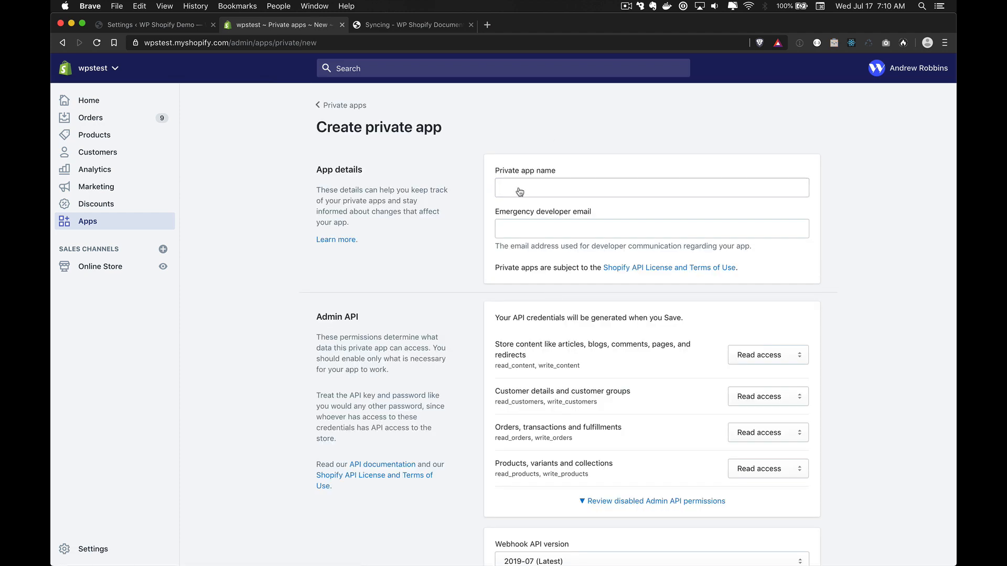
left_click(519, 188)
type("WP Shopify")
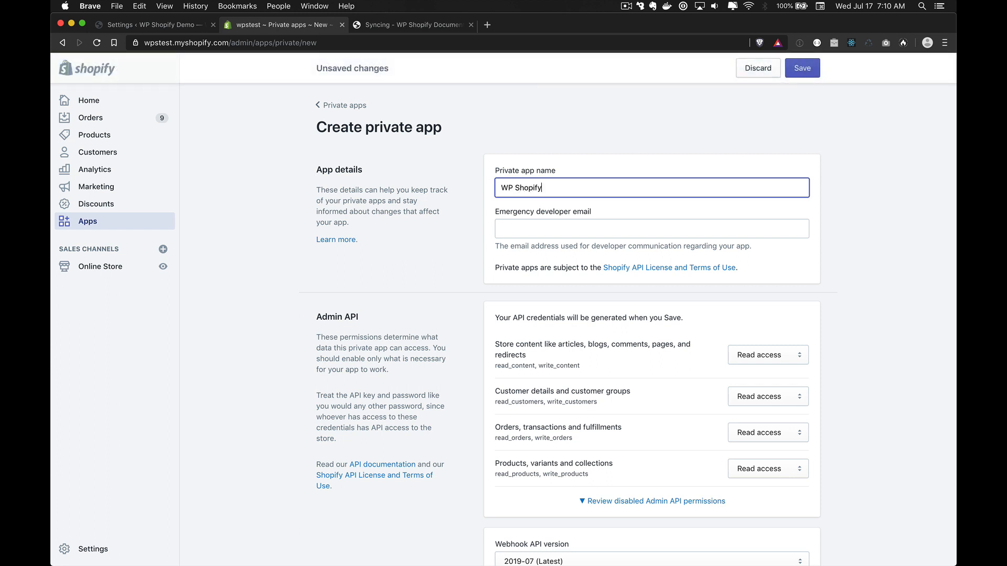
left_click(524, 229)
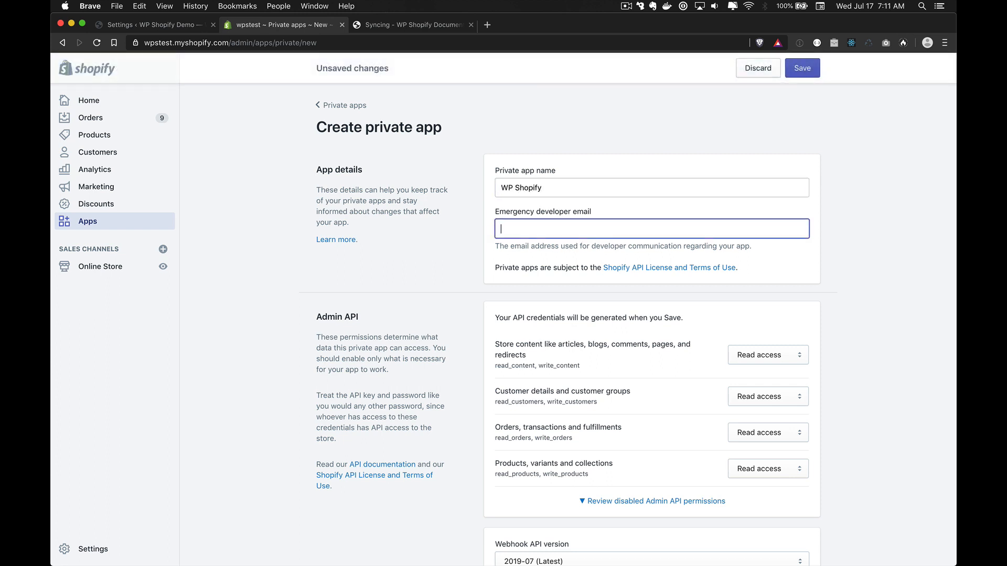
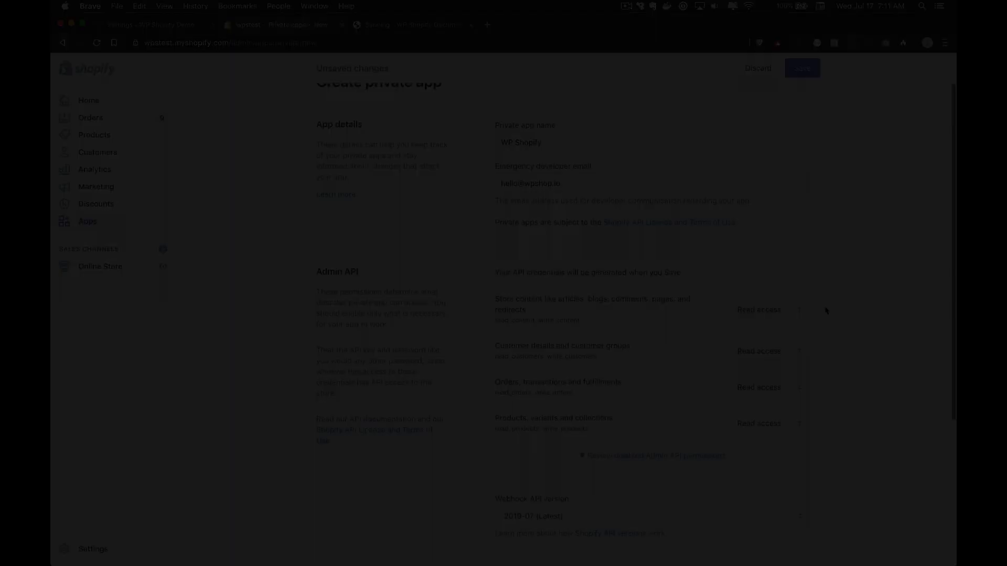
Step: Reveal the disabled Admin API permissions; give store content, customers and orders Read and write
scroll(859, 254, "down", 5)
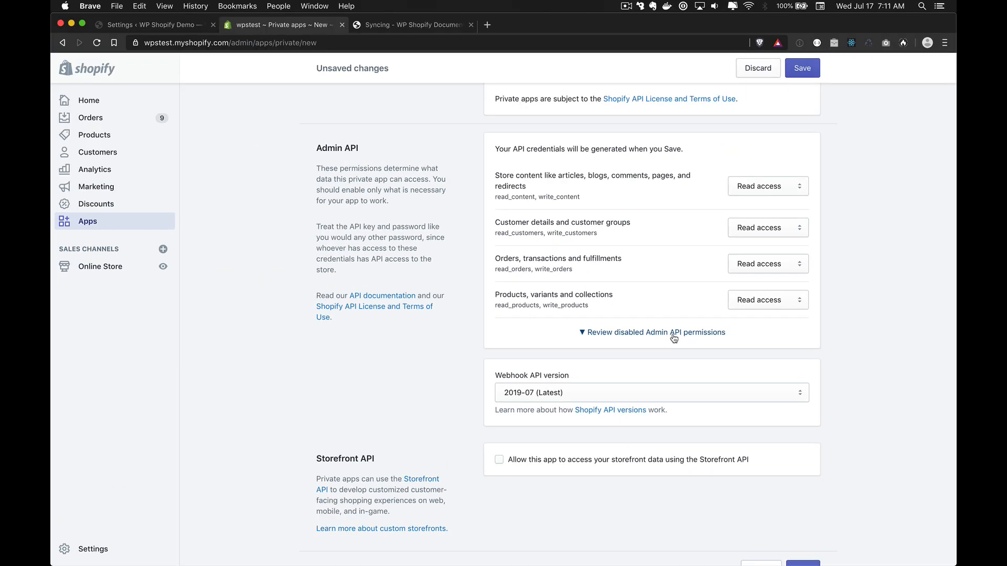
left_click(549, 259)
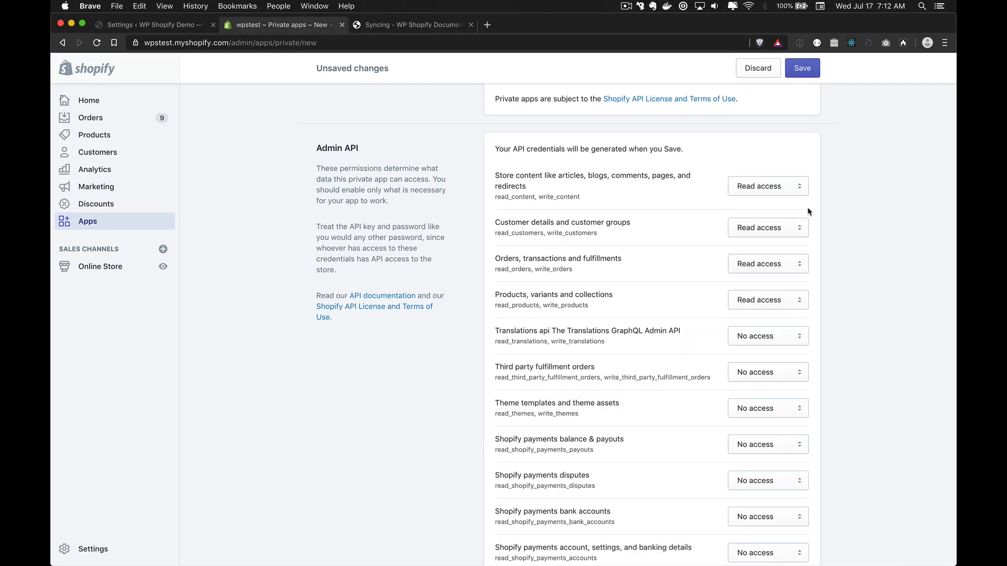
scroll(787, 185, "down", 3)
scroll(760, 157, "up", 2)
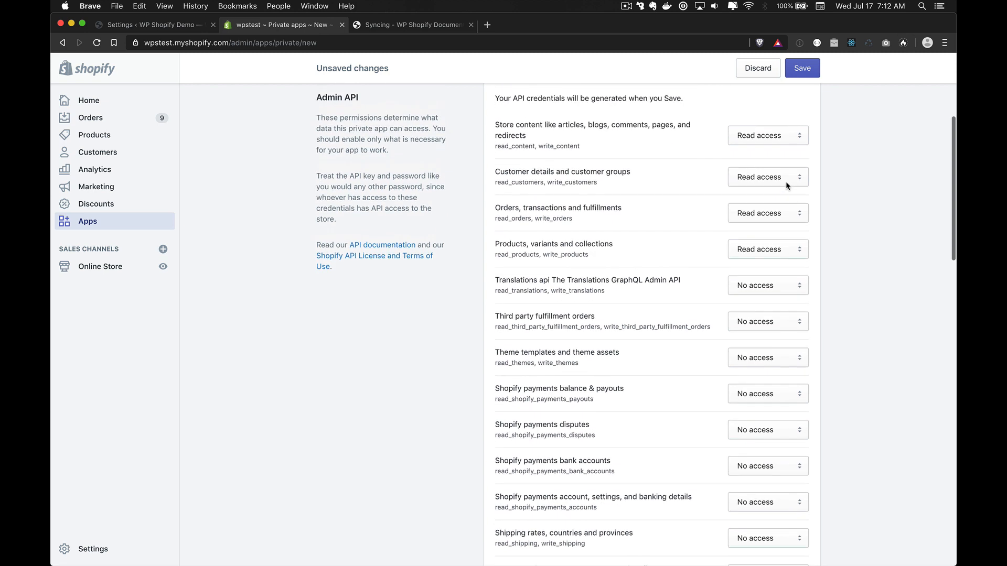
left_click(733, 137)
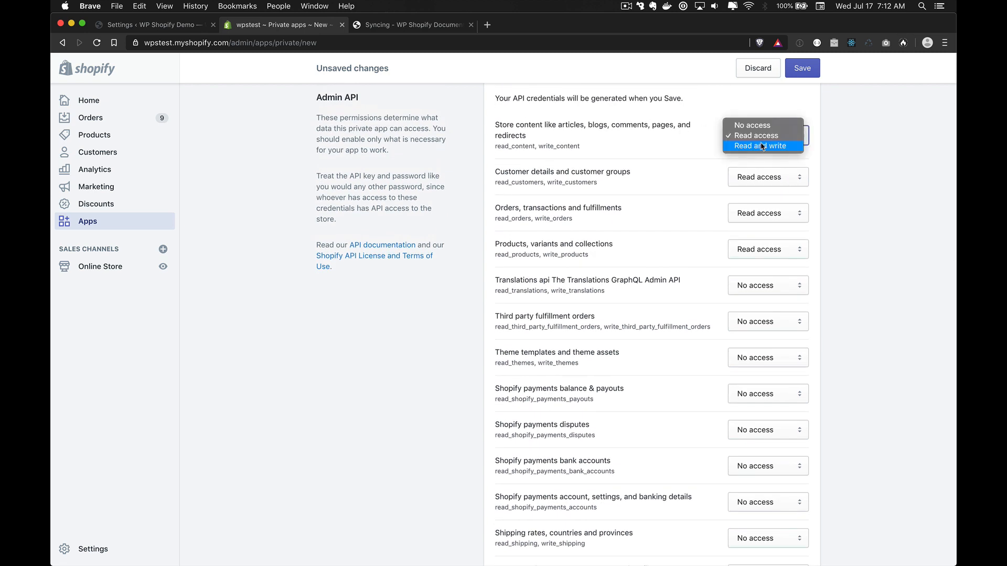
left_click(762, 147)
left_click(767, 173)
left_click(769, 188)
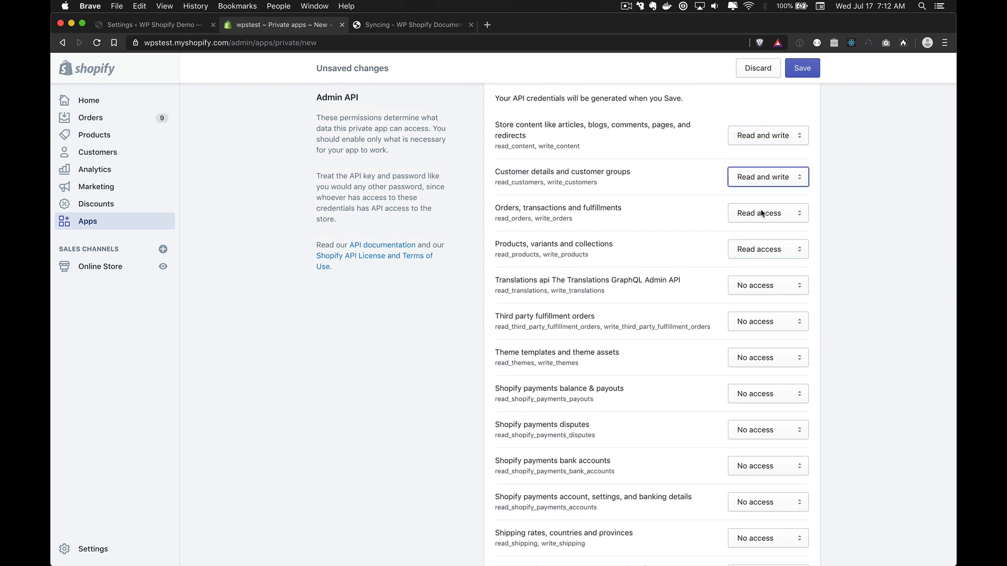
left_click(762, 213)
left_click(765, 223)
Step: Give products, translations, third party fulfillment orders and theme templates Read and write access
left_click(758, 249)
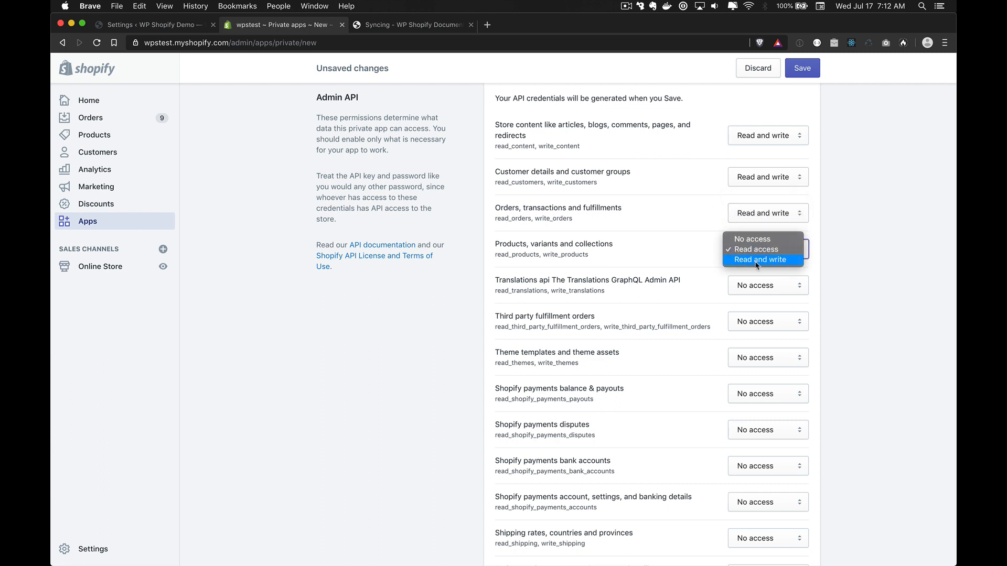
left_click(757, 260)
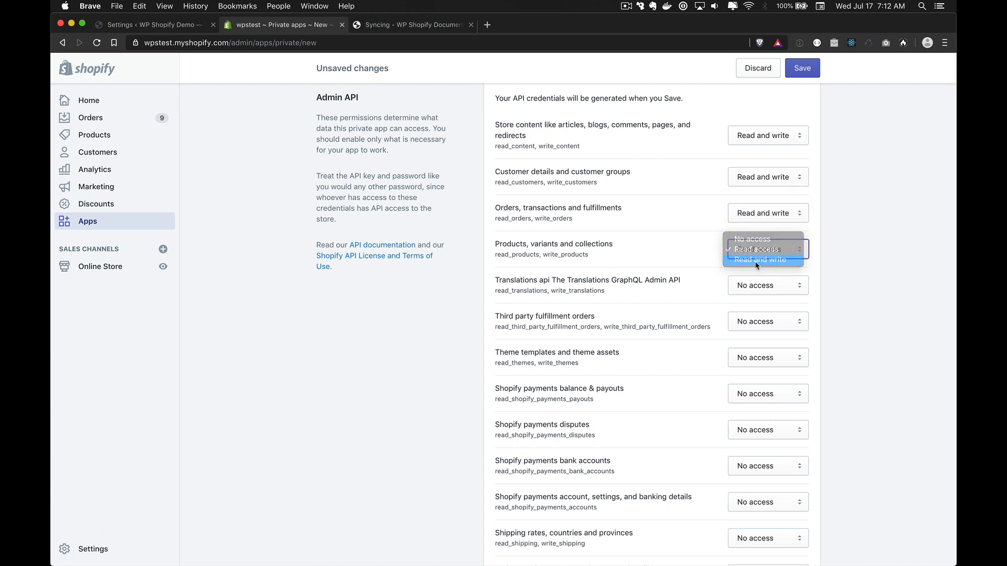
left_click(761, 290)
left_click(764, 306)
left_click(763, 322)
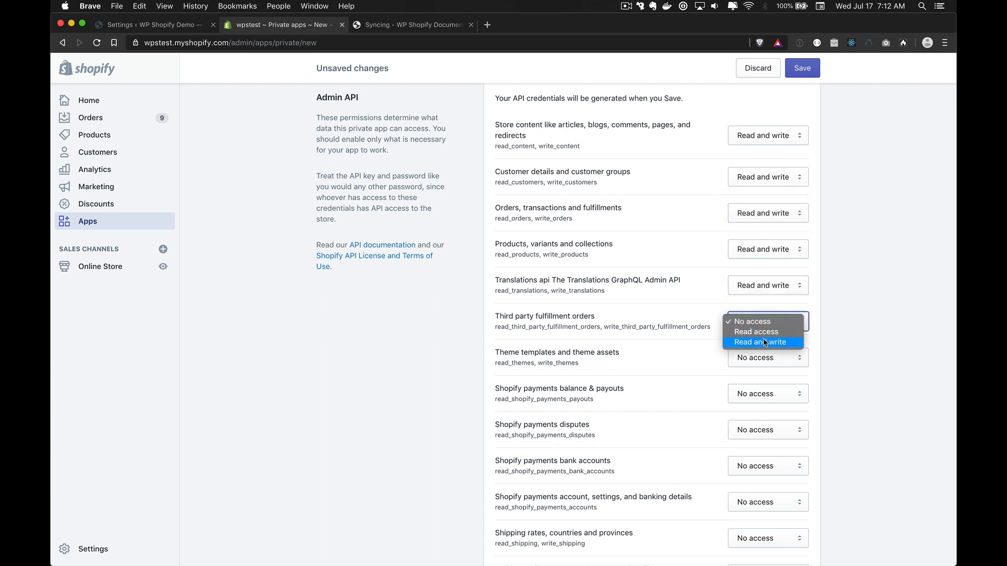
left_click(764, 343)
left_click(766, 359)
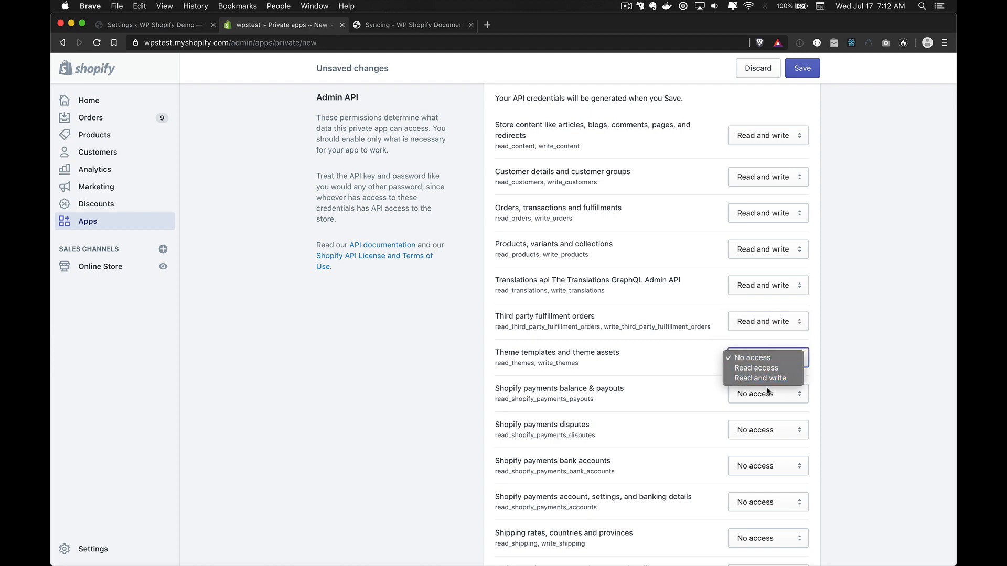
left_click(765, 378)
Step: Leave payouts at No access; give shipping rates, script tags and resource feedback Read and write
scroll(758, 379, "down", 5)
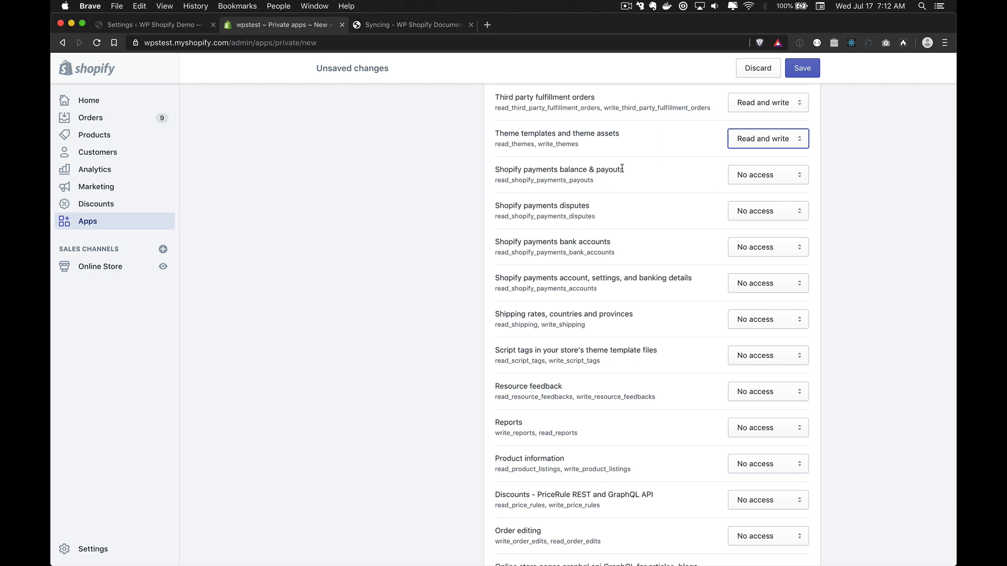
left_click(766, 175)
left_click(650, 195)
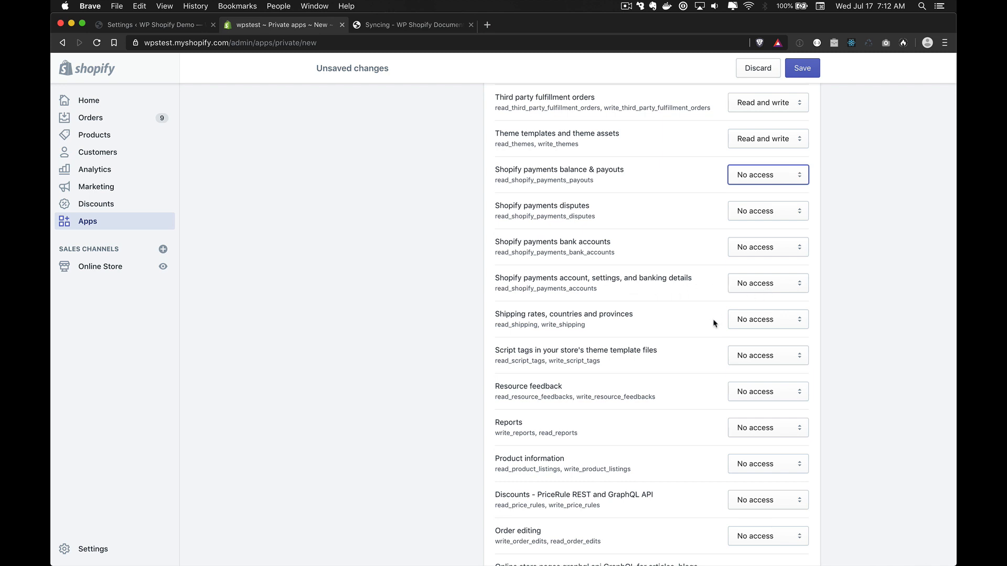
scroll(715, 321, "down", 1)
scroll(691, 316, "down", 5)
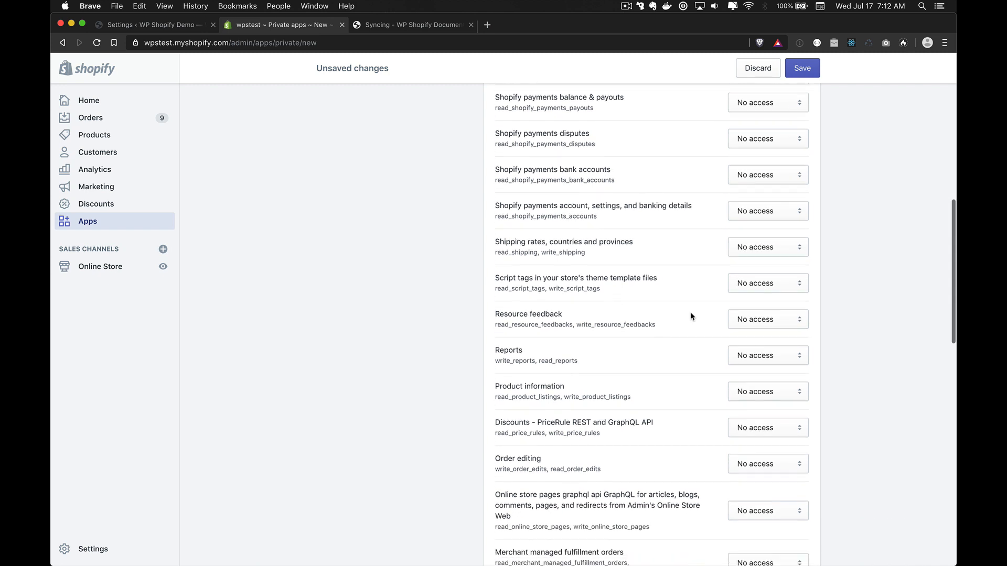
left_click(774, 203)
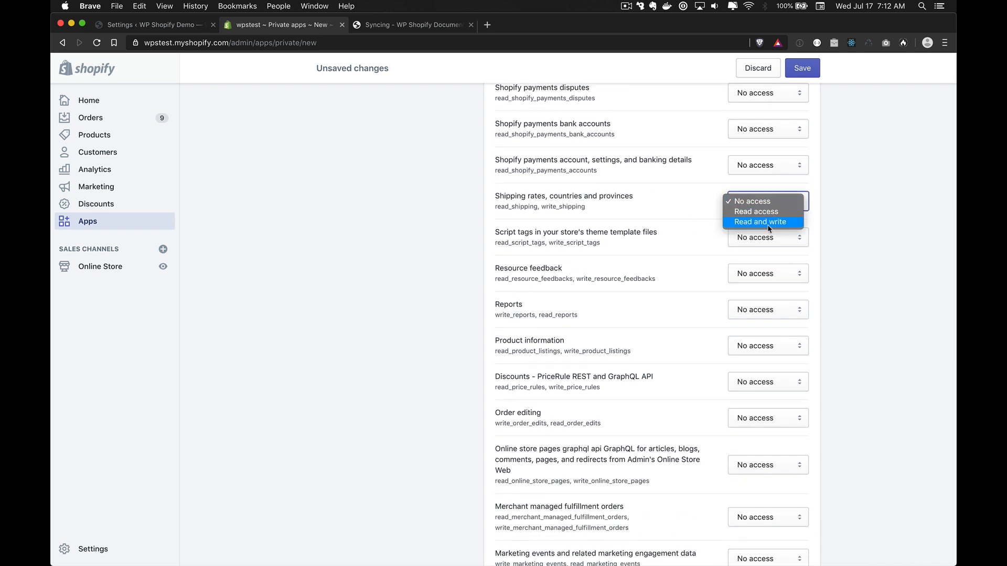
left_click(769, 228)
left_click(761, 242)
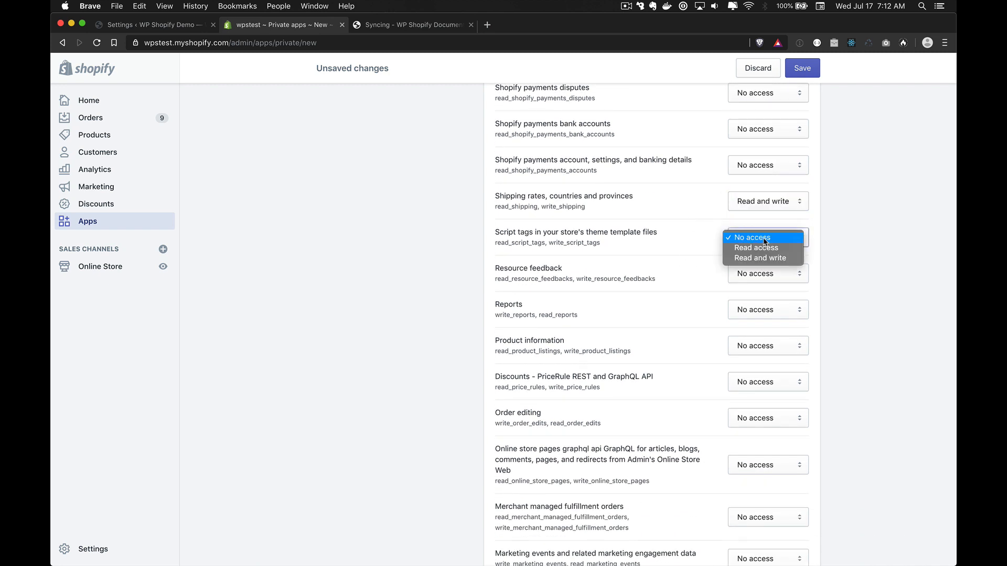
left_click(761, 258)
left_click(755, 276)
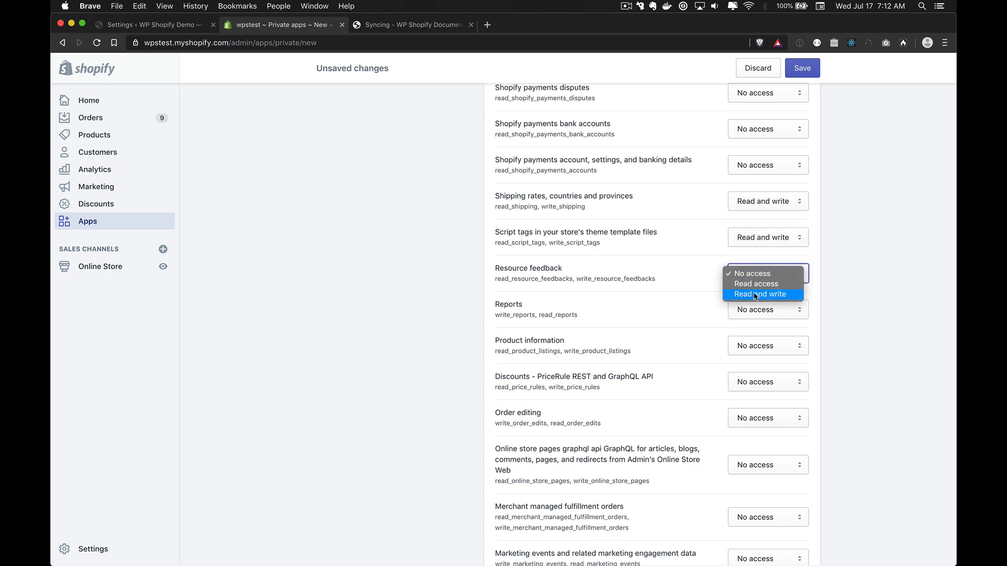
left_click(755, 294)
Step: Give reports, product information, price-rule discounts and order editing Read and write access
left_click(753, 310)
left_click(758, 331)
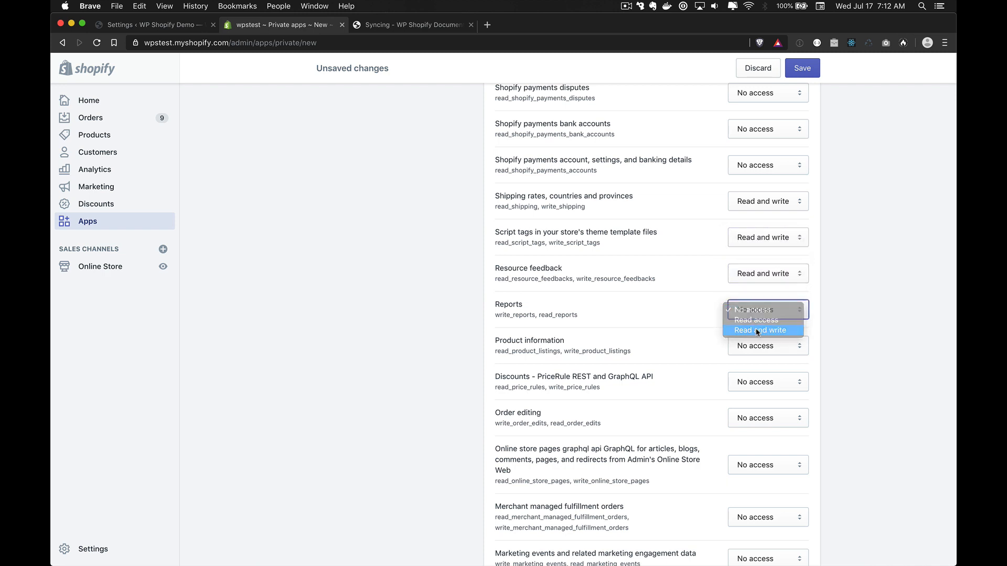
left_click(758, 346)
left_click(757, 368)
left_click(759, 383)
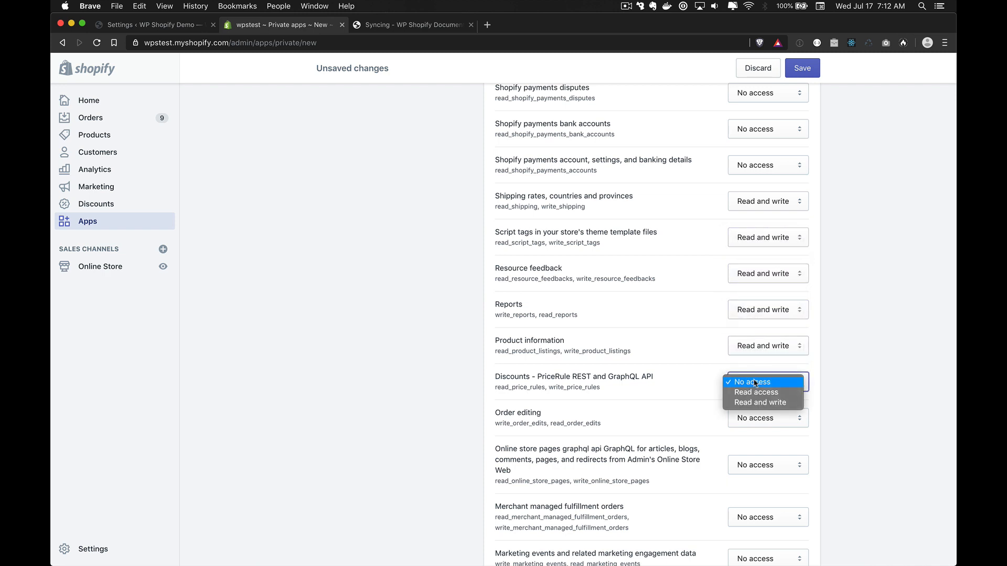
left_click(760, 403)
left_click(758, 418)
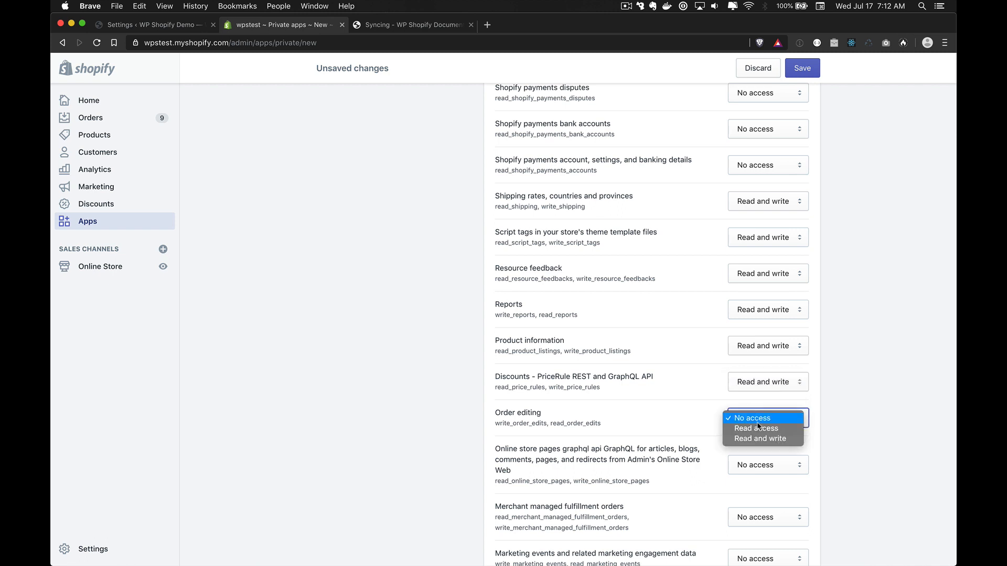
left_click(762, 441)
scroll(763, 446, "down", 2)
Step: Give online store pages, merchant managed fulfillment orders and marketing events Read and write; locations Read access
scroll(762, 445, "down", 3)
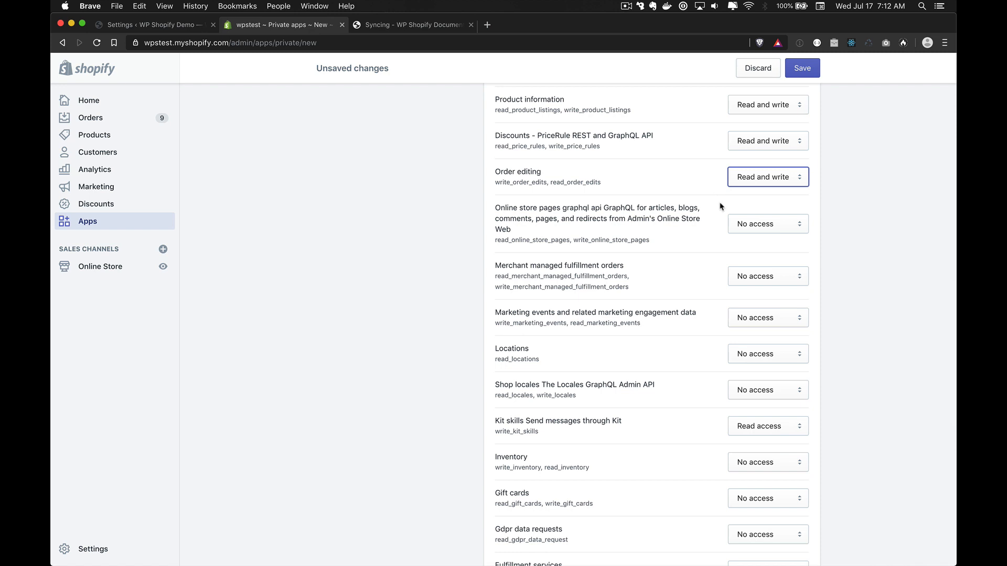
left_click(753, 225)
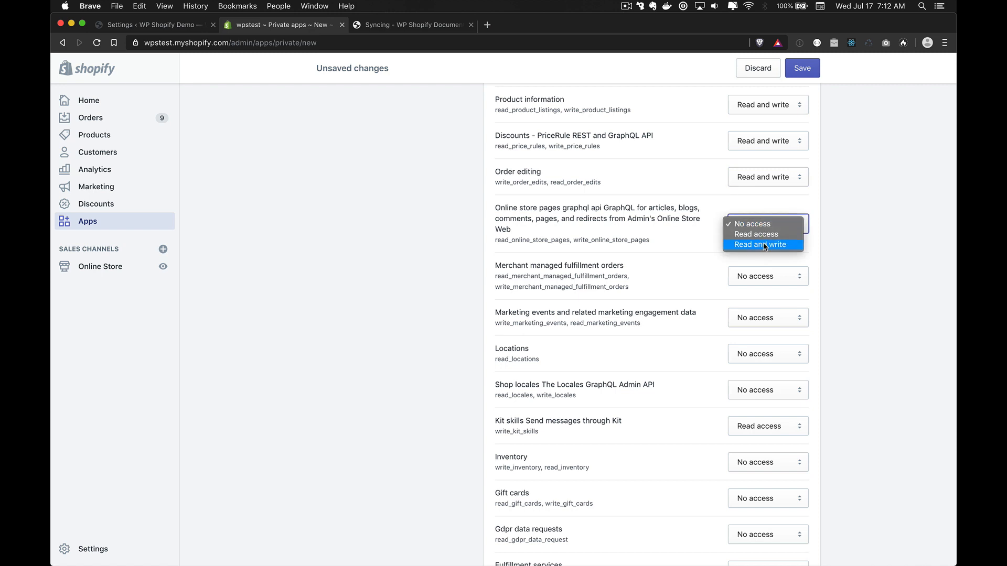
left_click(763, 244)
left_click(765, 276)
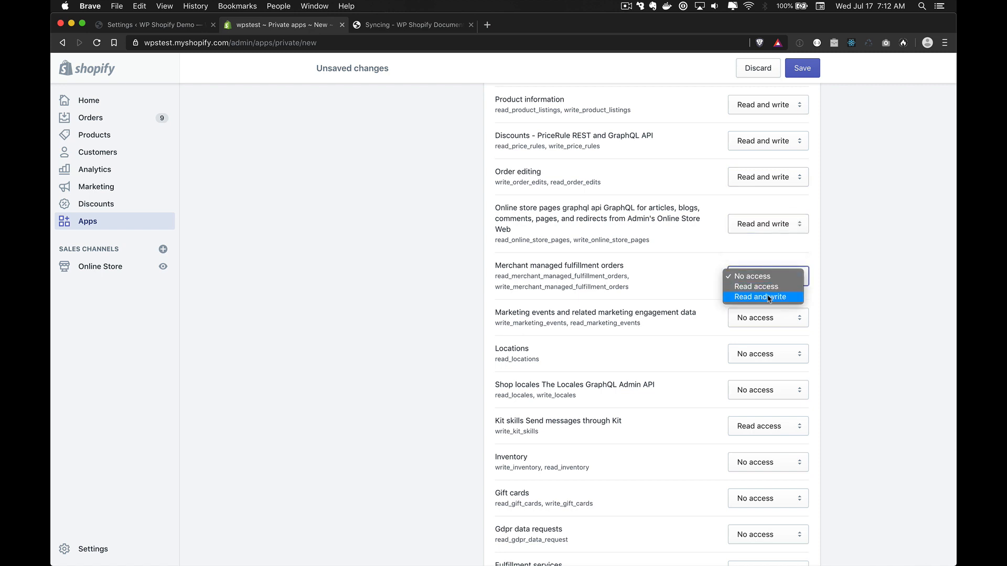
left_click(768, 297)
left_click(771, 324)
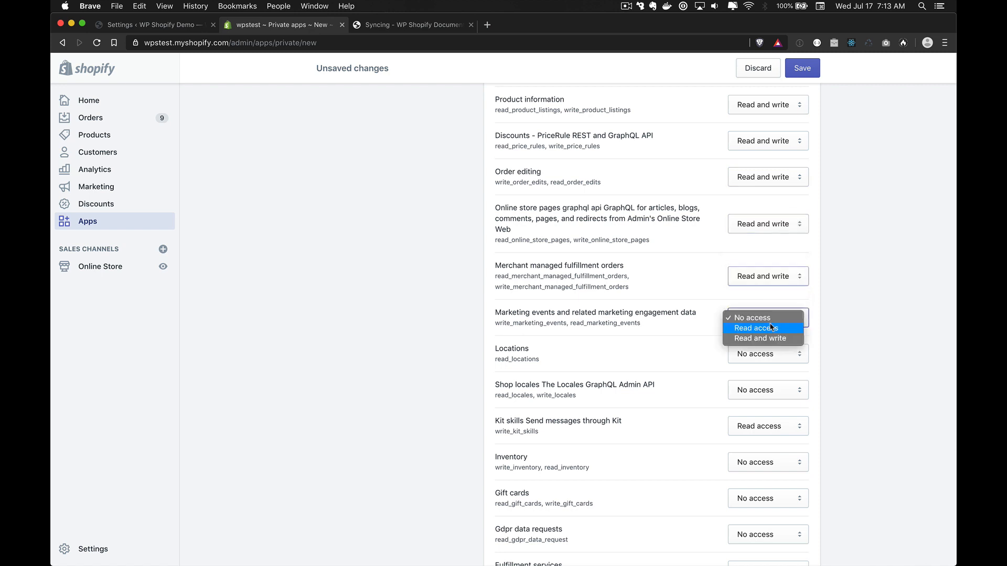
left_click(769, 351)
left_click(769, 352)
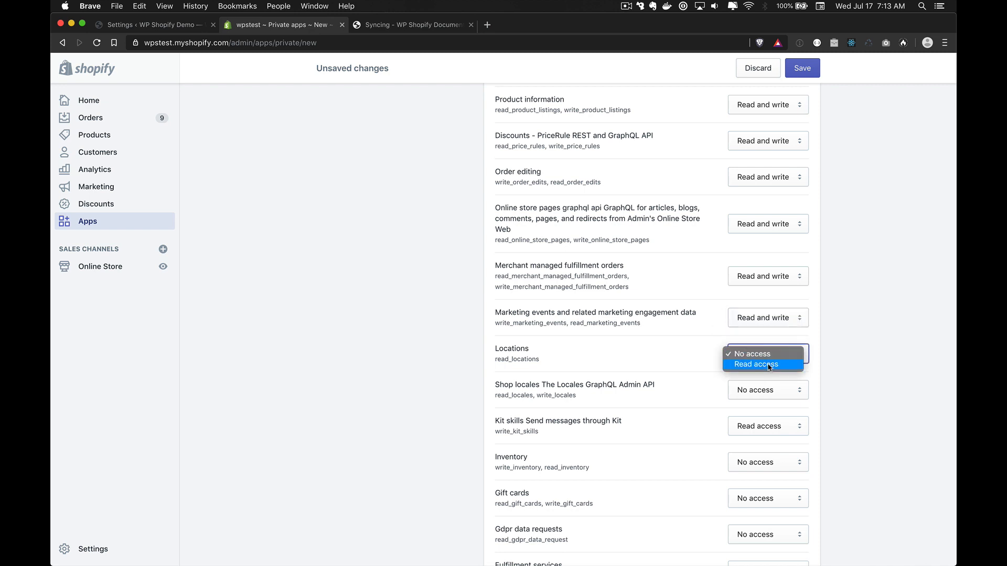
left_click(768, 364)
scroll(768, 367, "down", 5)
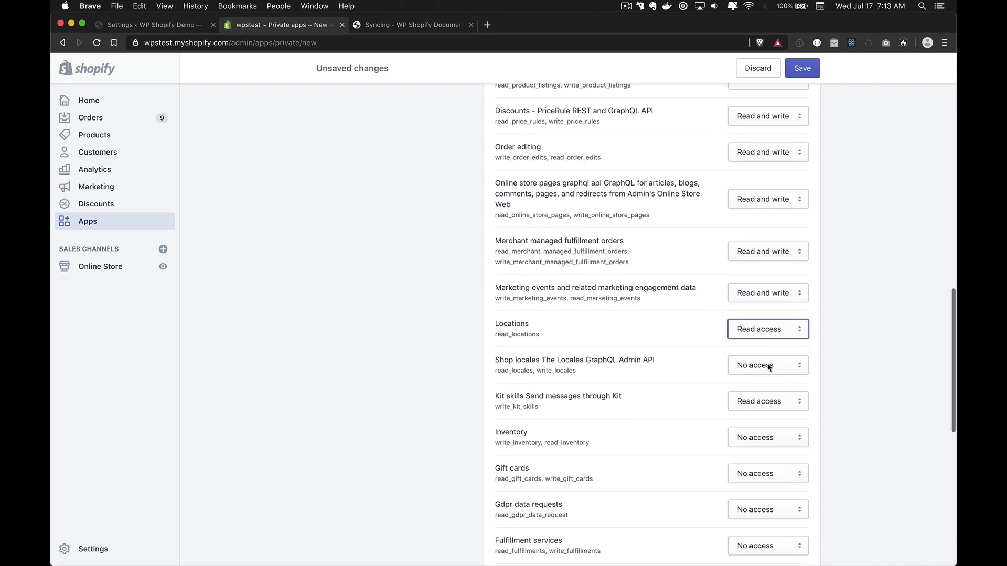
Step: Give shop locales, kit skills, inventory and gift cards Read and write; GDPR data requests Read access
left_click(763, 186)
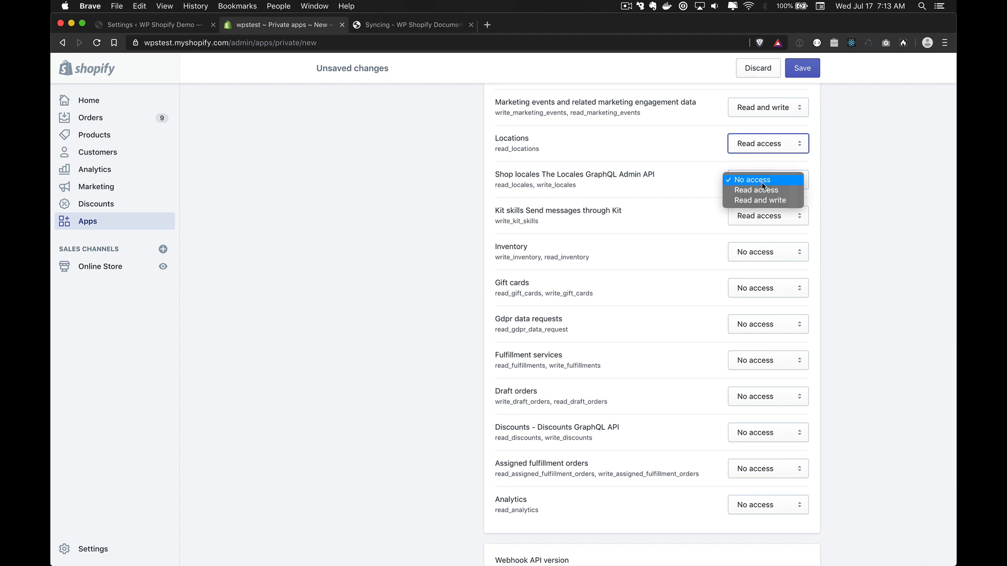
left_click(763, 200)
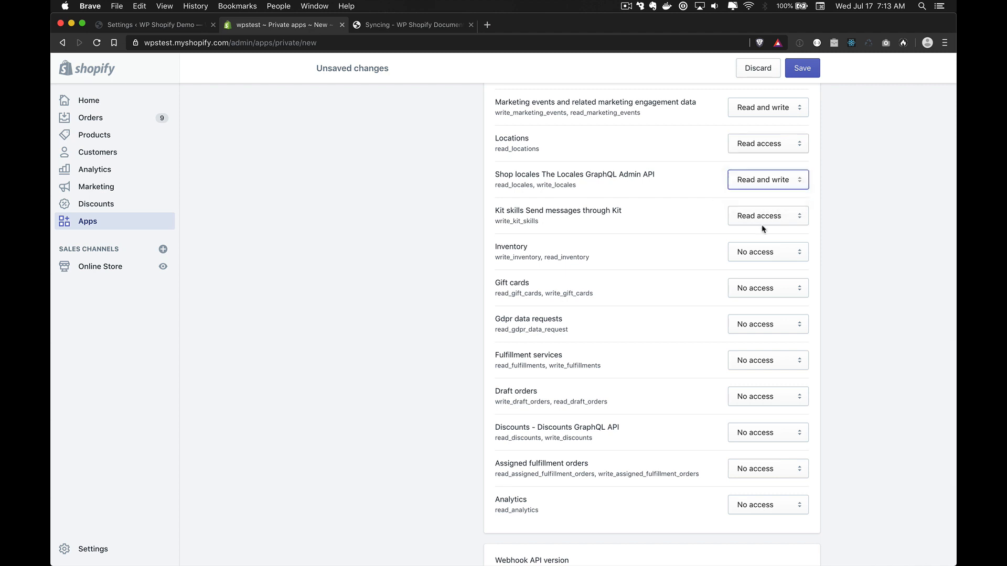
left_click(764, 223)
left_click(764, 227)
left_click(763, 253)
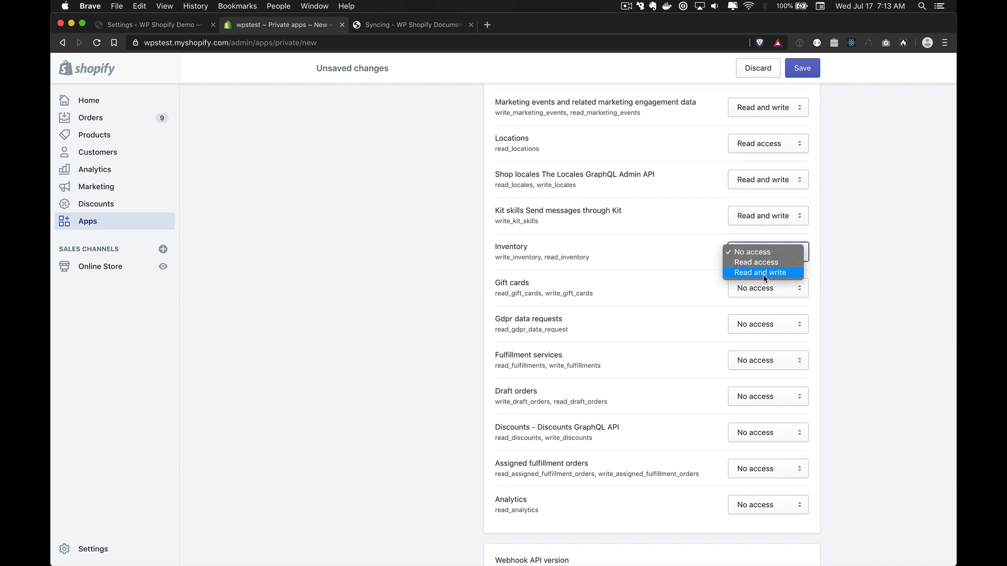
left_click(765, 274)
left_click(761, 297)
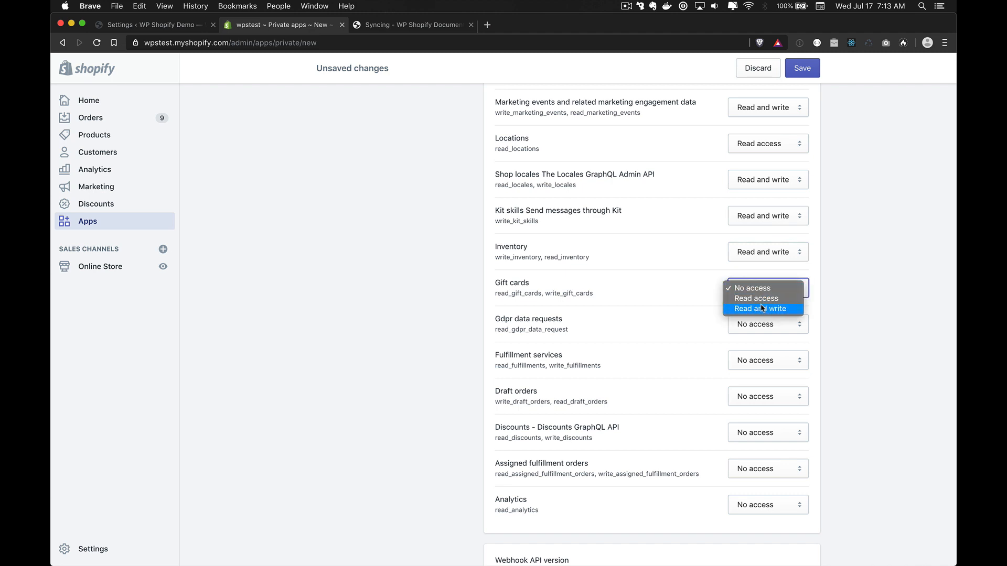
left_click(762, 308)
left_click(760, 326)
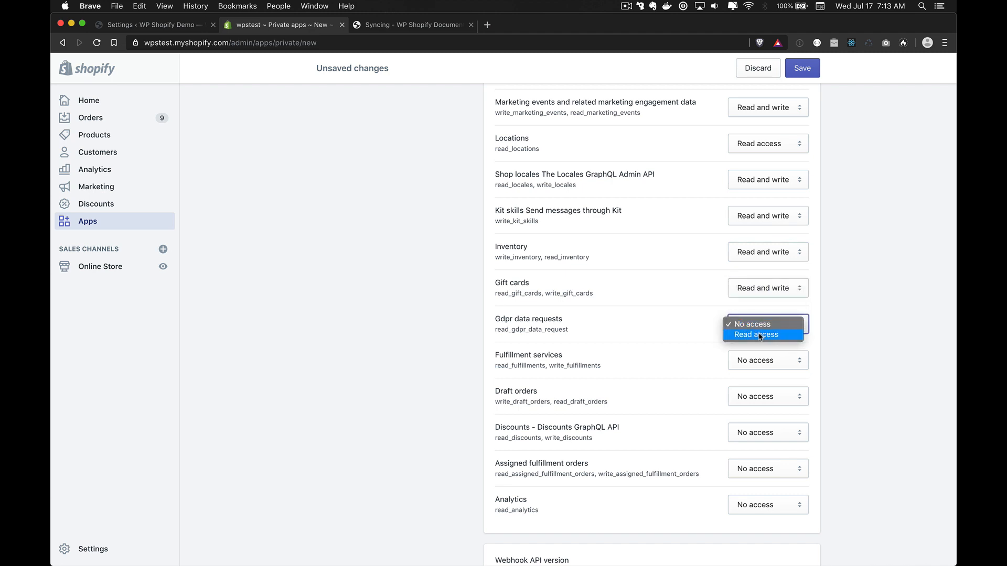
left_click(760, 336)
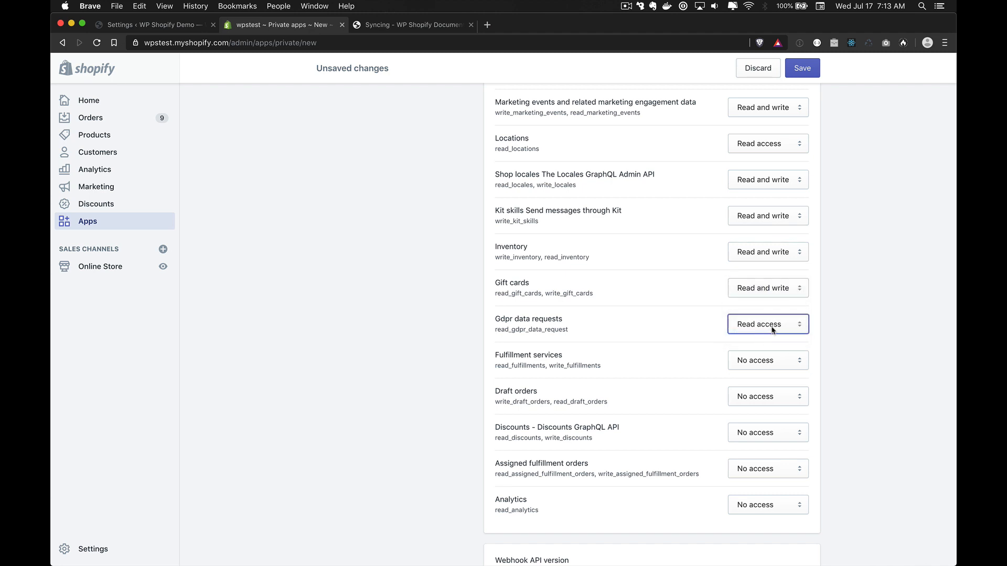
scroll(772, 330, "down", 3)
Step: Give fulfillment services, draft orders, Discounts GraphQL and assigned fulfillment orders Read and write; analytics Read access
left_click(770, 260)
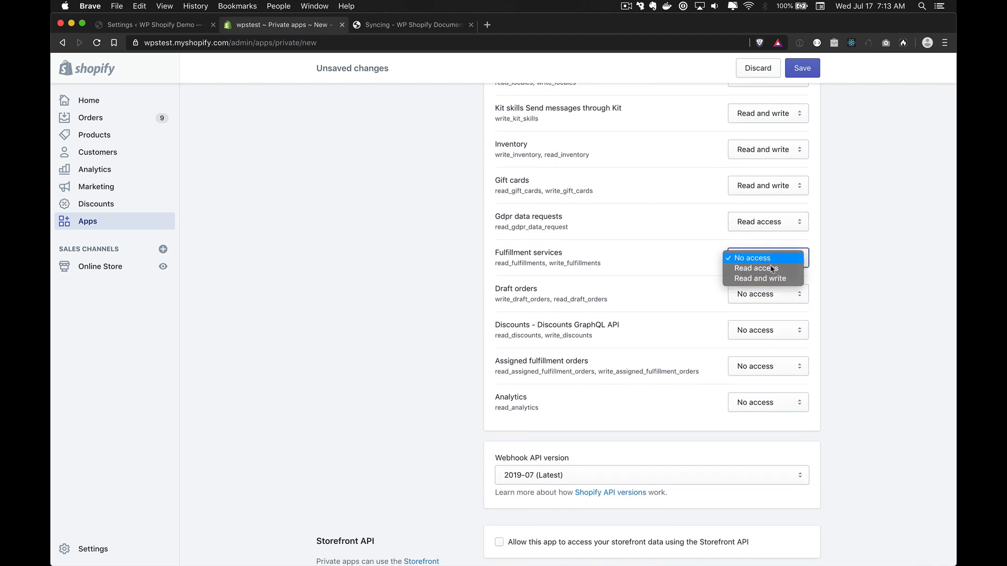
left_click(770, 278)
left_click(771, 297)
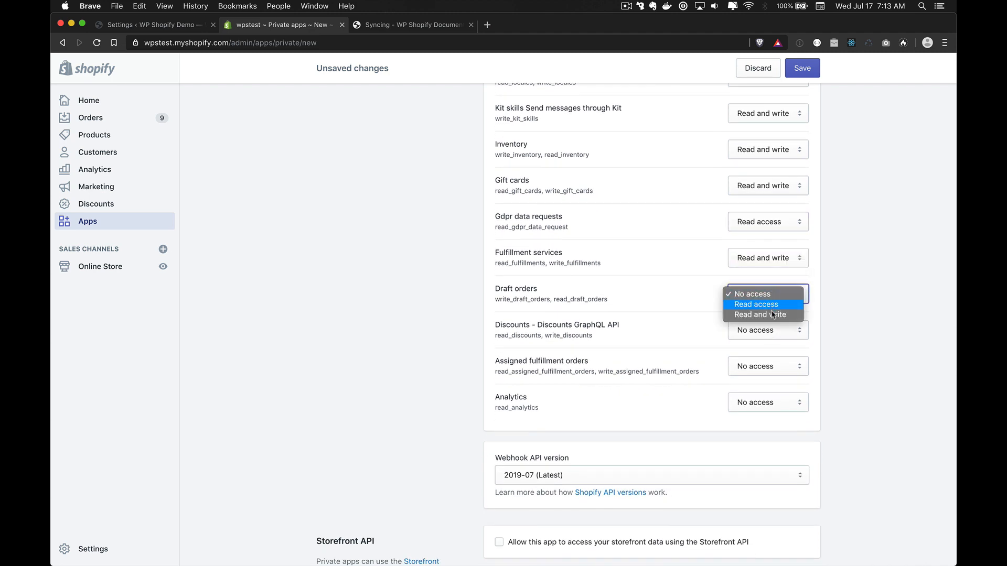
left_click(772, 314)
left_click(769, 329)
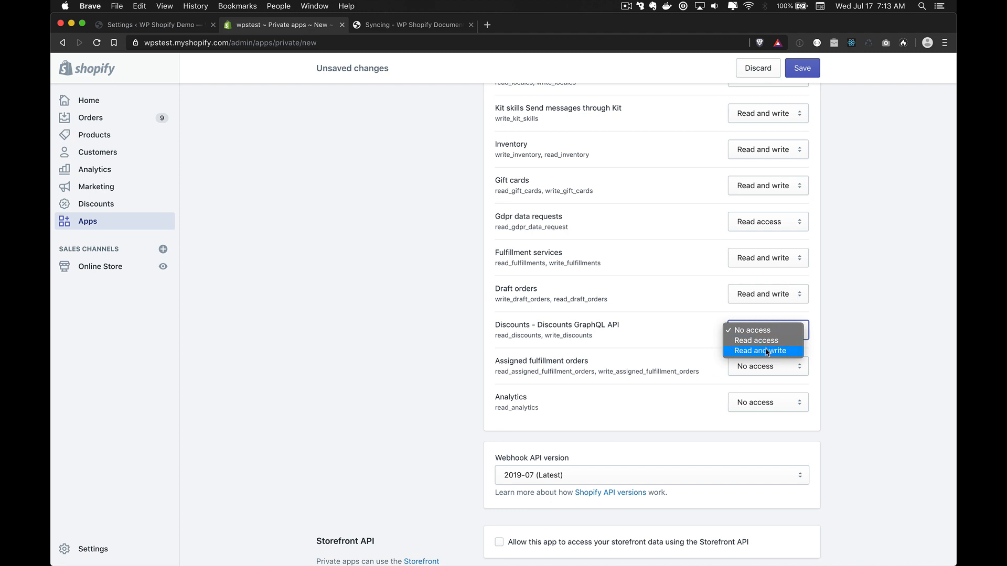
left_click(764, 350)
left_click(764, 366)
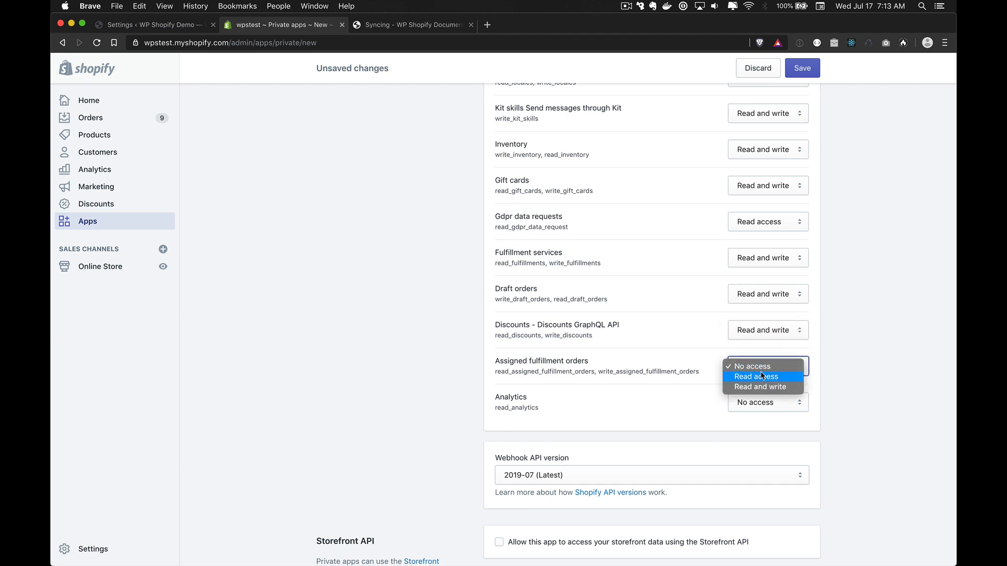
left_click(761, 387)
left_click(760, 402)
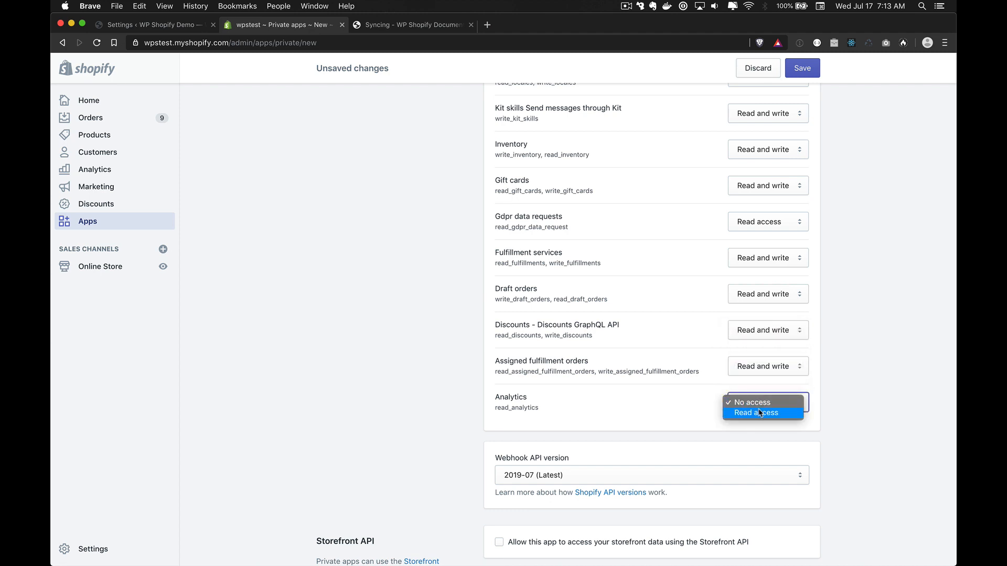
left_click(760, 413)
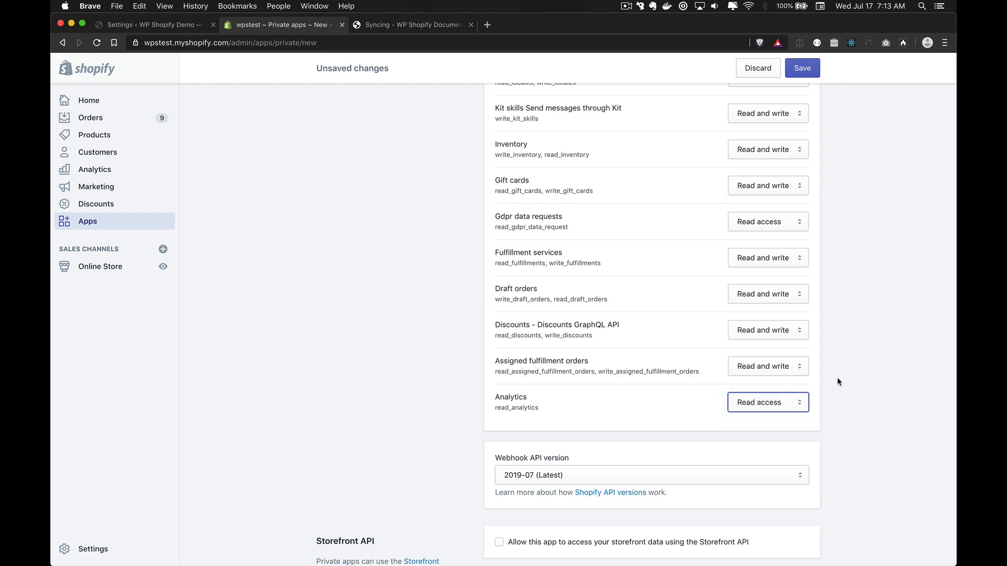
scroll(837, 381, "down", 3)
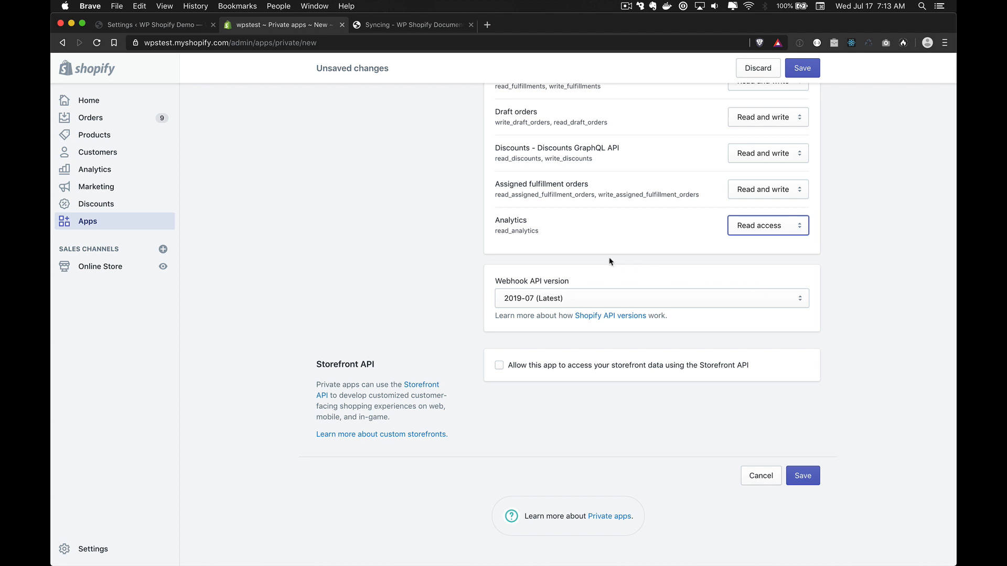
Step: Keep webhook version 2019-07, enable Storefront API with product and customer tag reading, and save
left_click(569, 299)
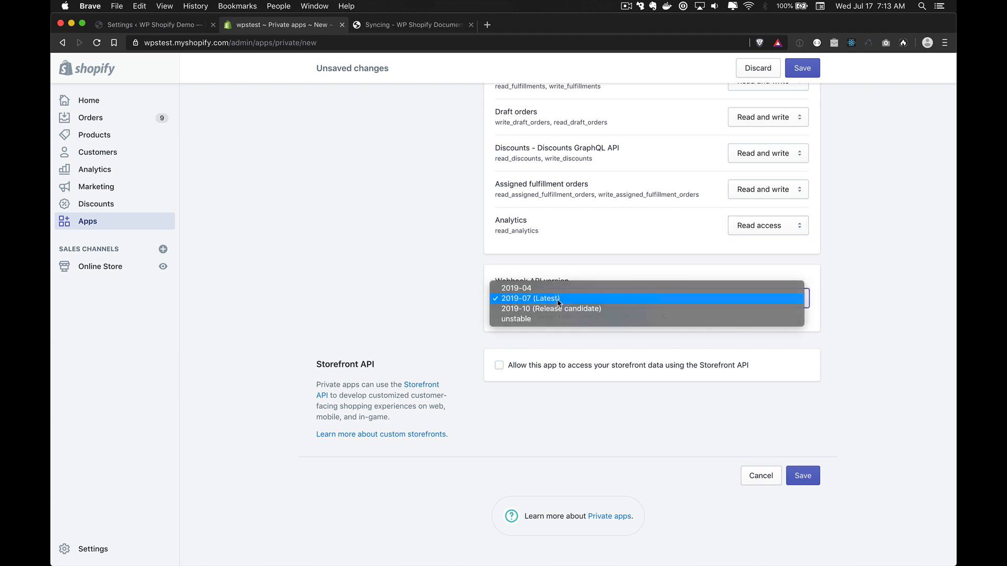
left_click(559, 299)
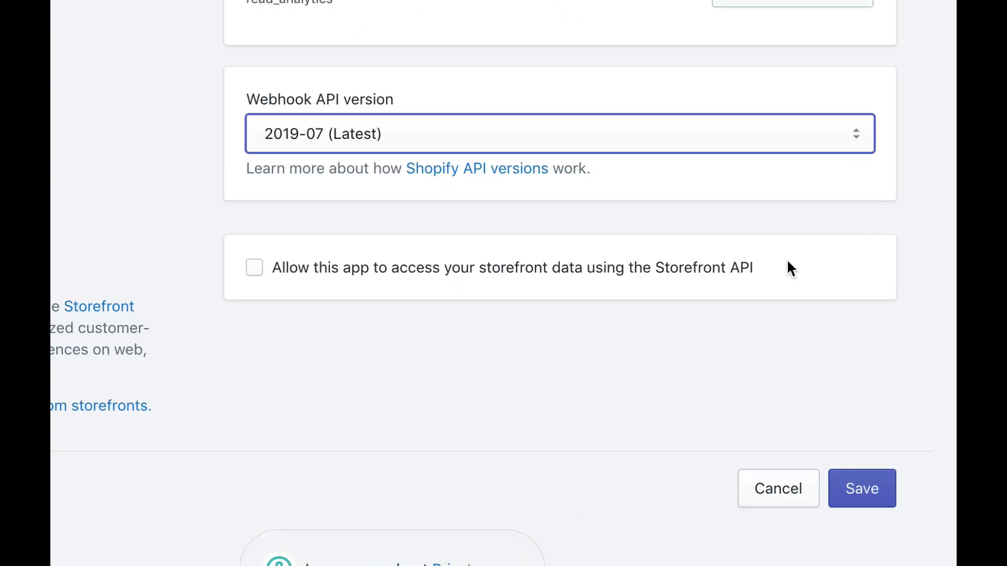
left_click(741, 268)
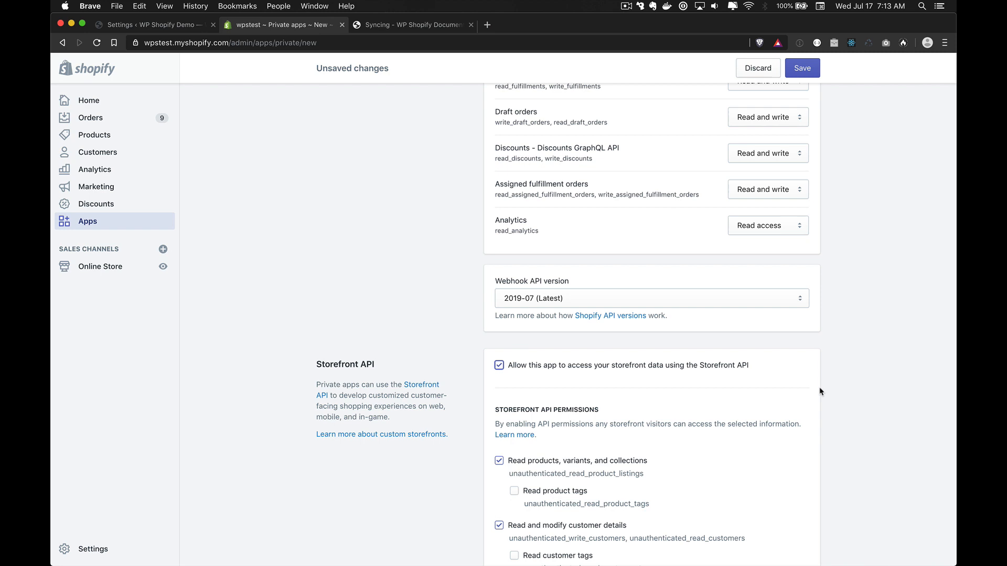
scroll(821, 392, "down", 5)
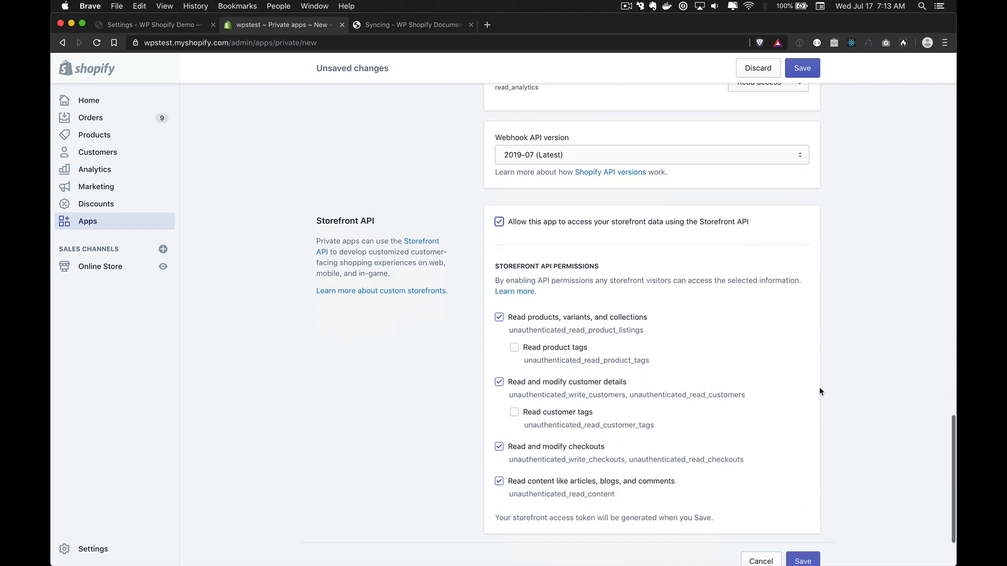
left_click(549, 266)
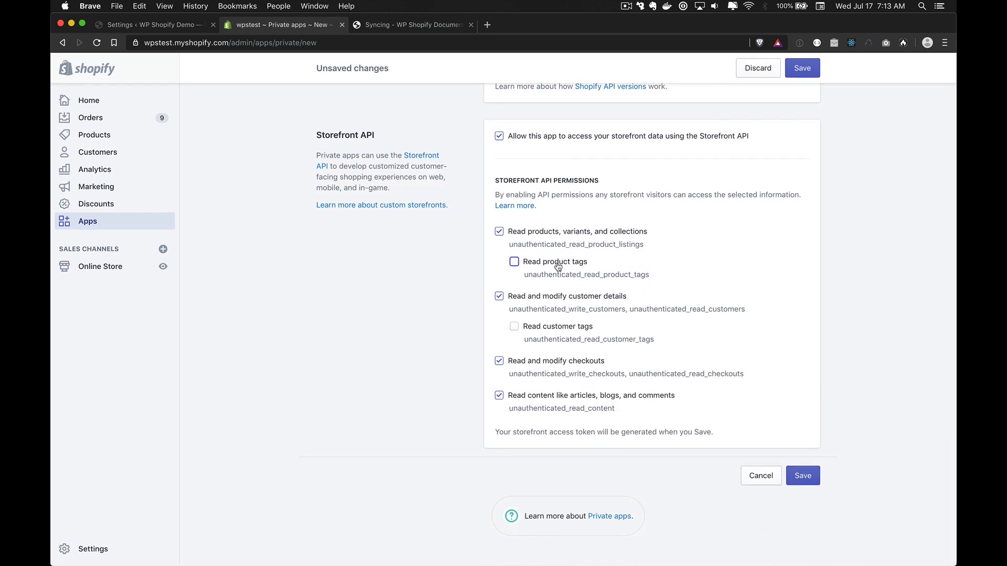
left_click(567, 331)
left_click(809, 477)
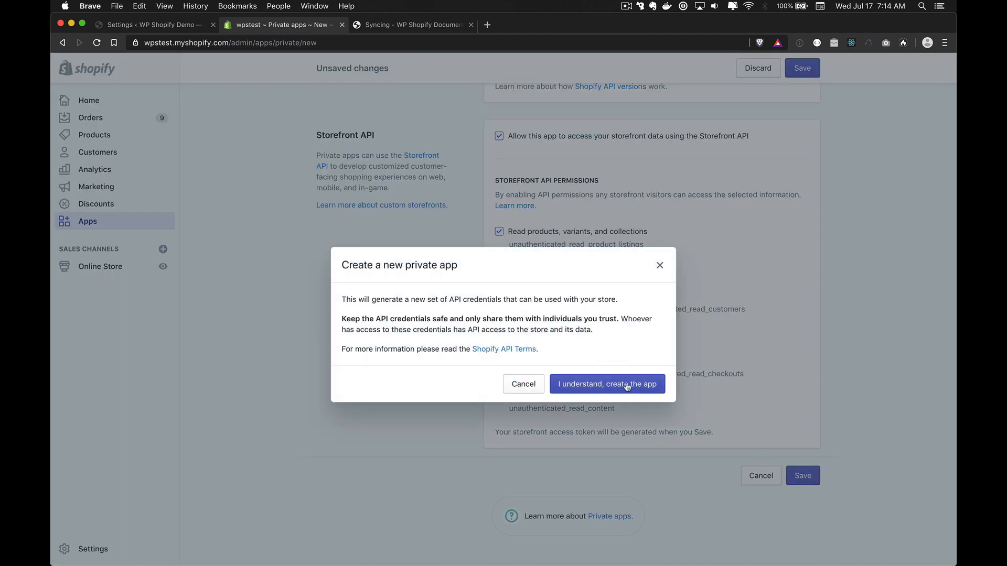
Step: Confirm creating the WP Shopify app, view its generated Admin API credentials, and return to WP Shopify Pro
left_click(643, 390)
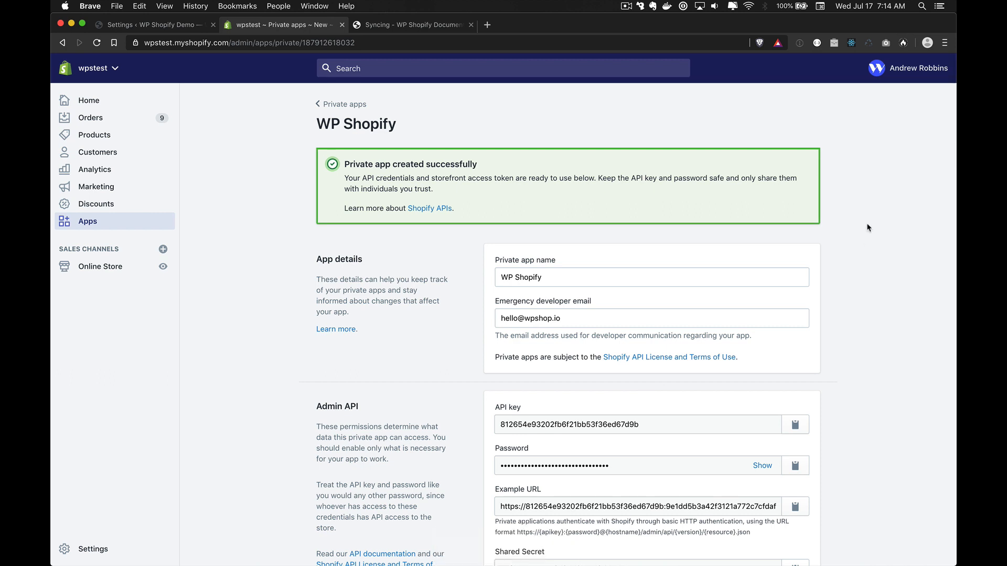
scroll(868, 228, "down", 5)
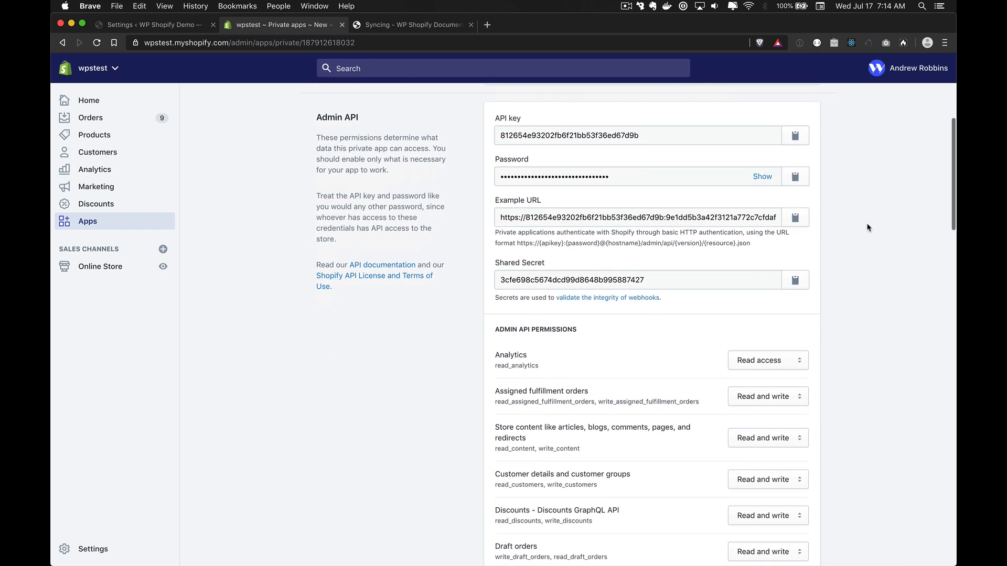
left_click(152, 25)
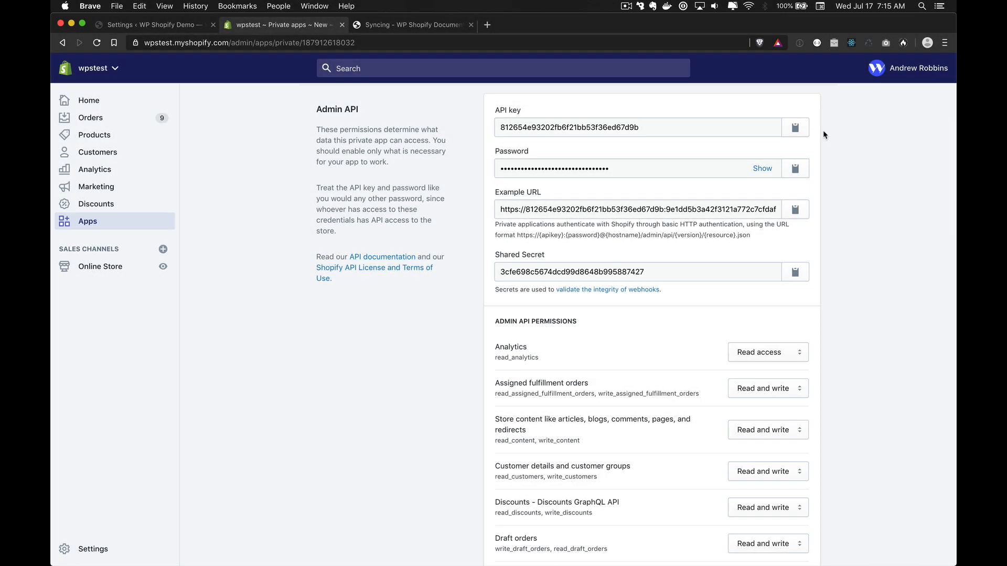
Step: Paste the app's API key, password and shared secret into the matching WP Shopify Pro fields
left_click(795, 127)
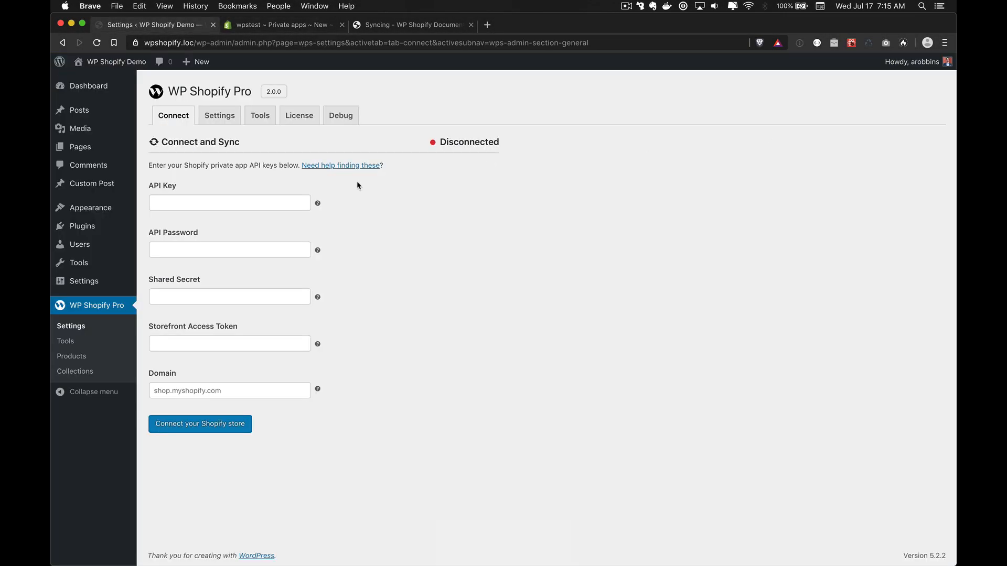
left_click(229, 203)
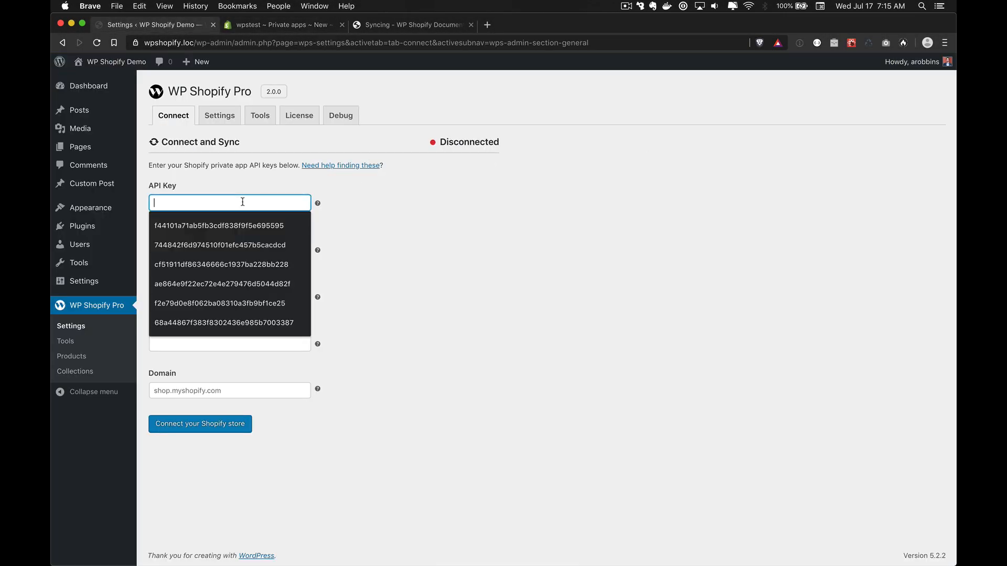
key("super+v")
key("Tab")
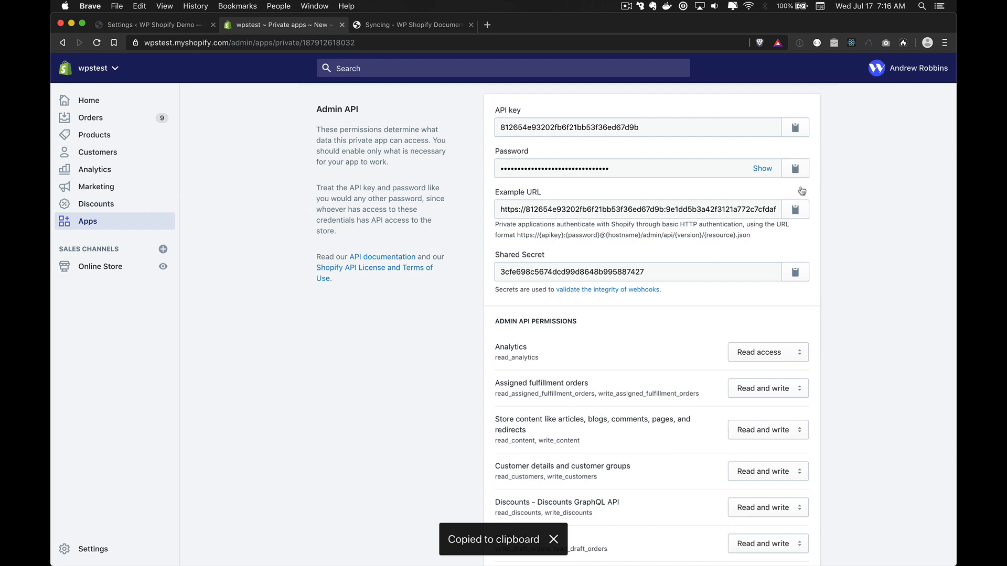
left_click(799, 173)
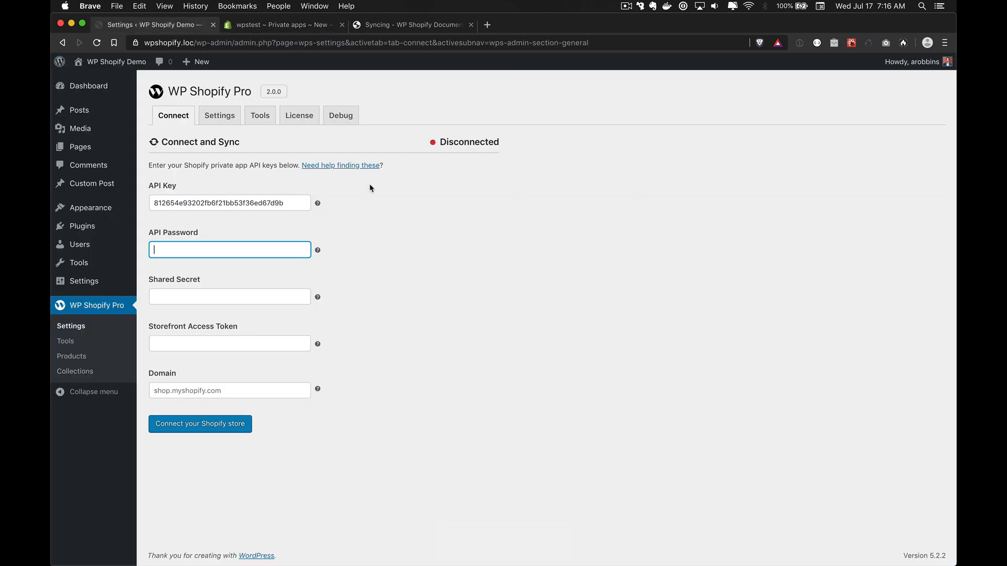
key("super+v")
key("Tab")
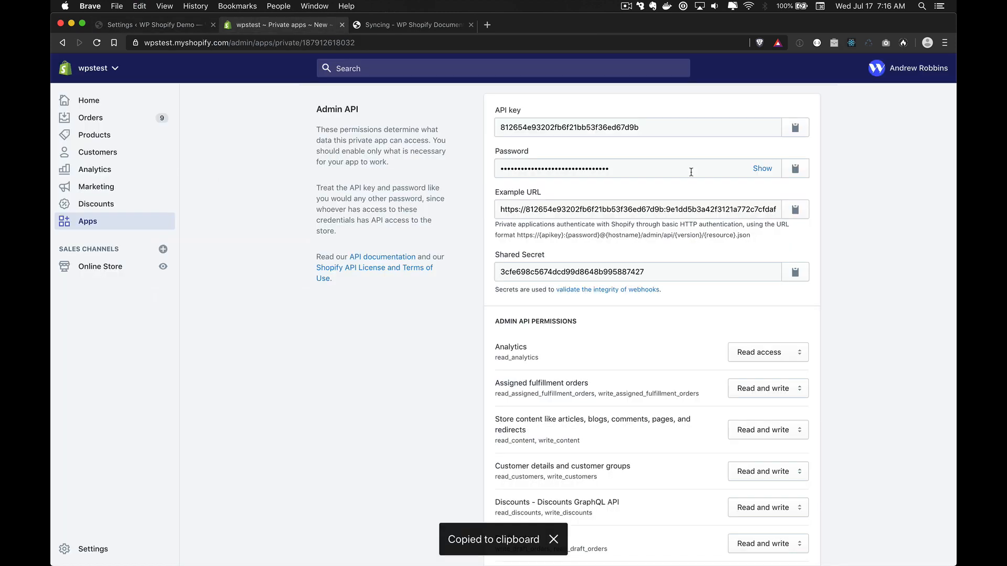
left_click(793, 270)
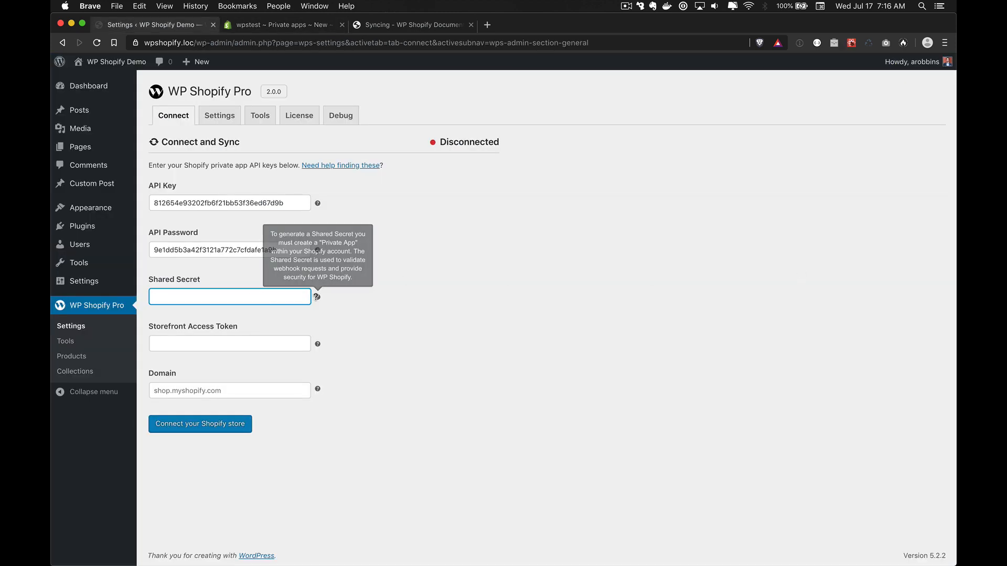
key("super+v")
key("Tab")
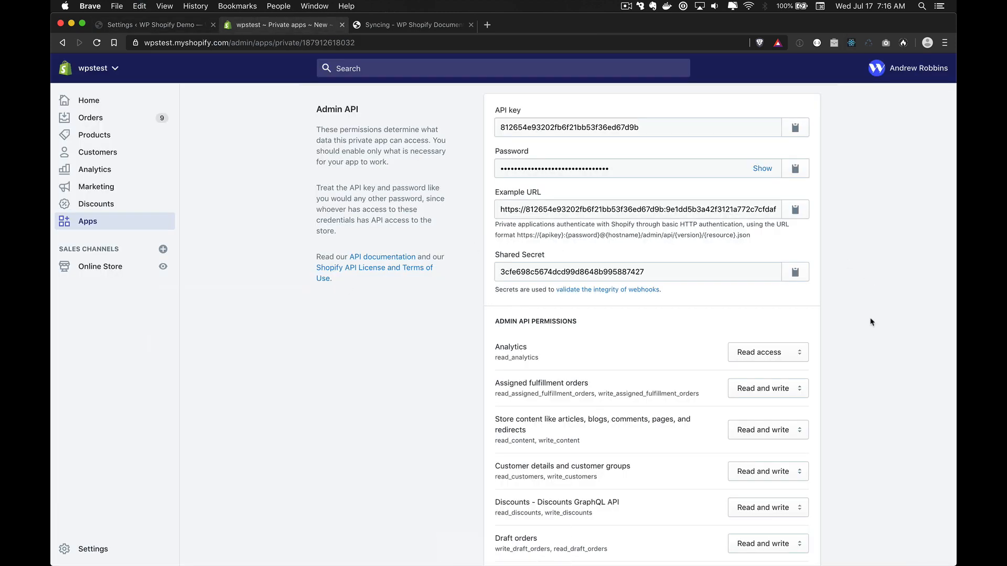
Step: Fill in the storefront access token and domain wpstest.myshopify.com, then connect the store
scroll(871, 322, "down", 20)
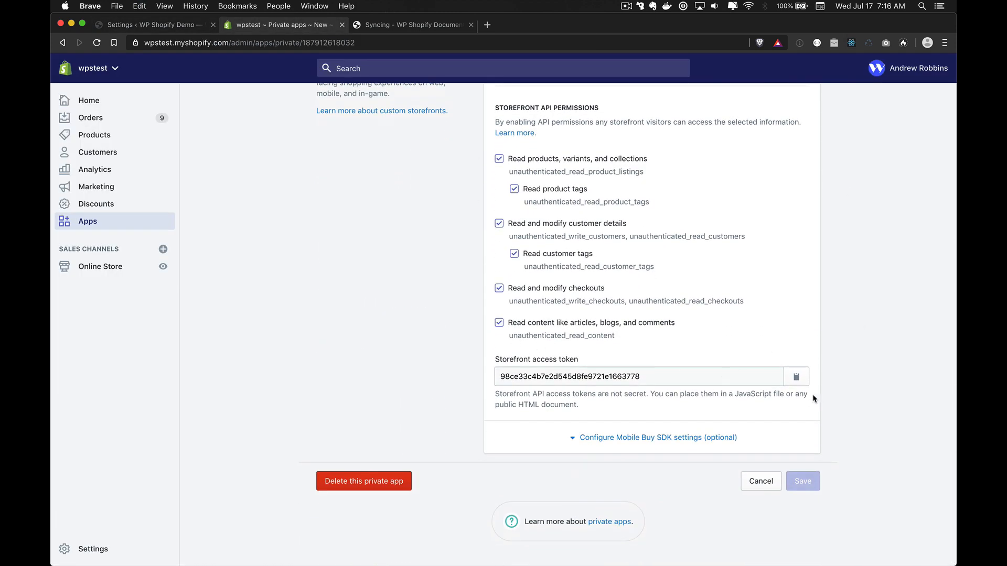
left_click(798, 377)
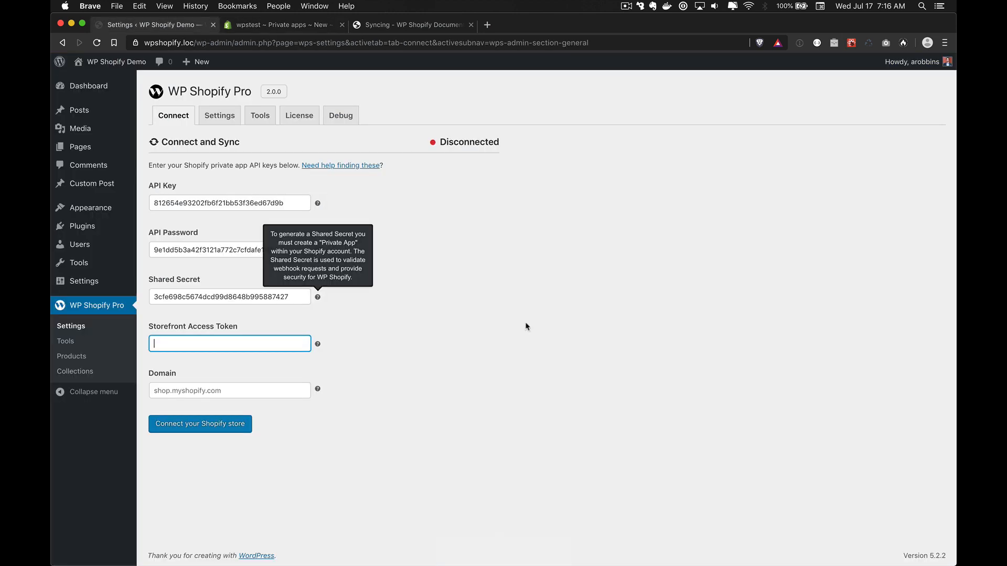
key("super+v")
key("Tab")
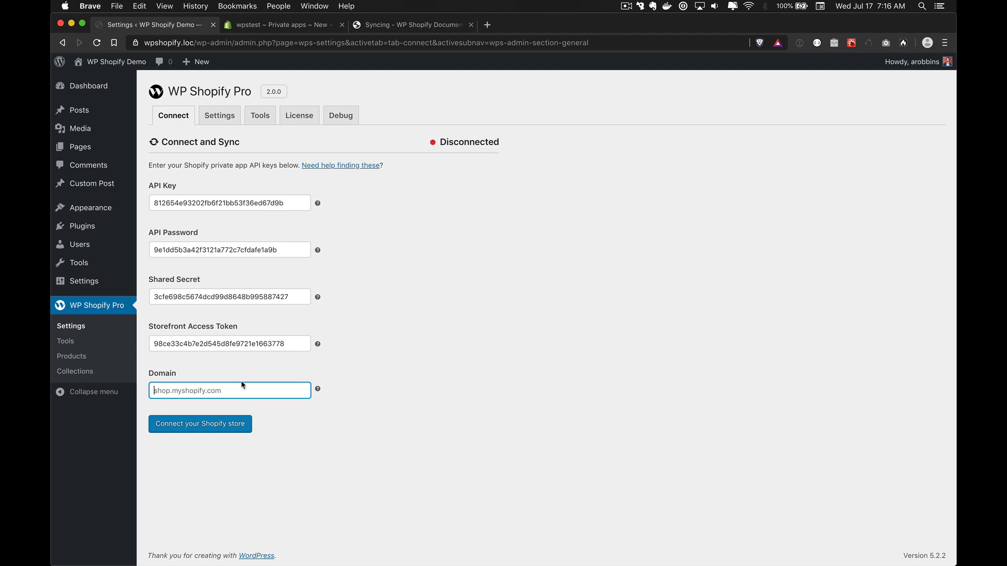
key("ctrl+Tab")
left_click(227, 44)
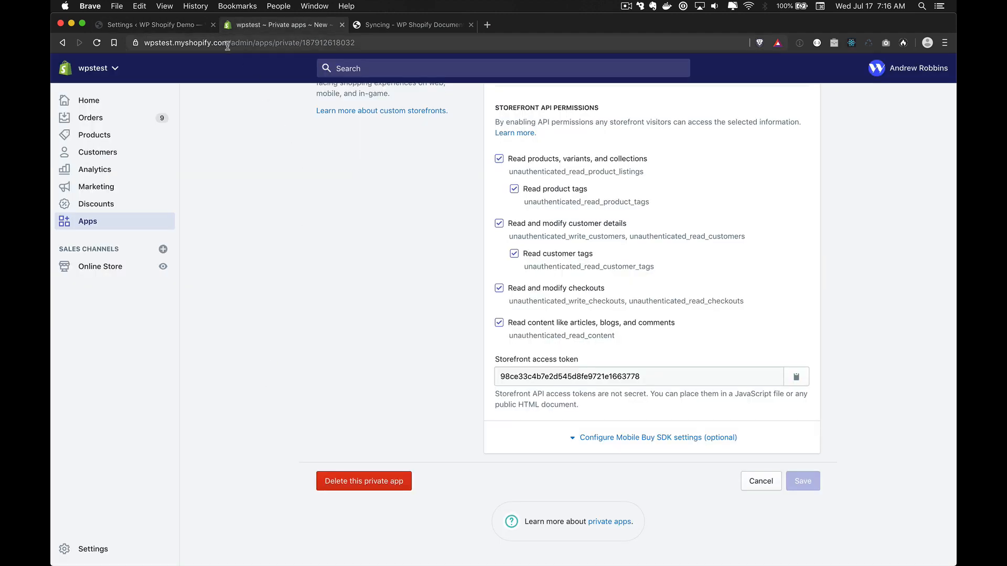
left_click_drag(170, 43, 255, 43)
key("super+c")
key("ctrl+shift+Tab")
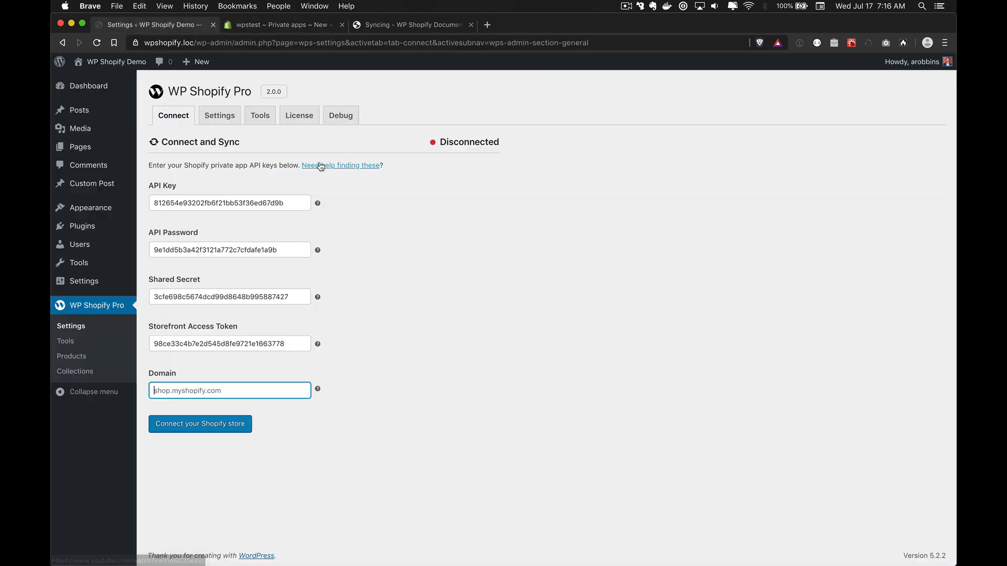
key("super+v")
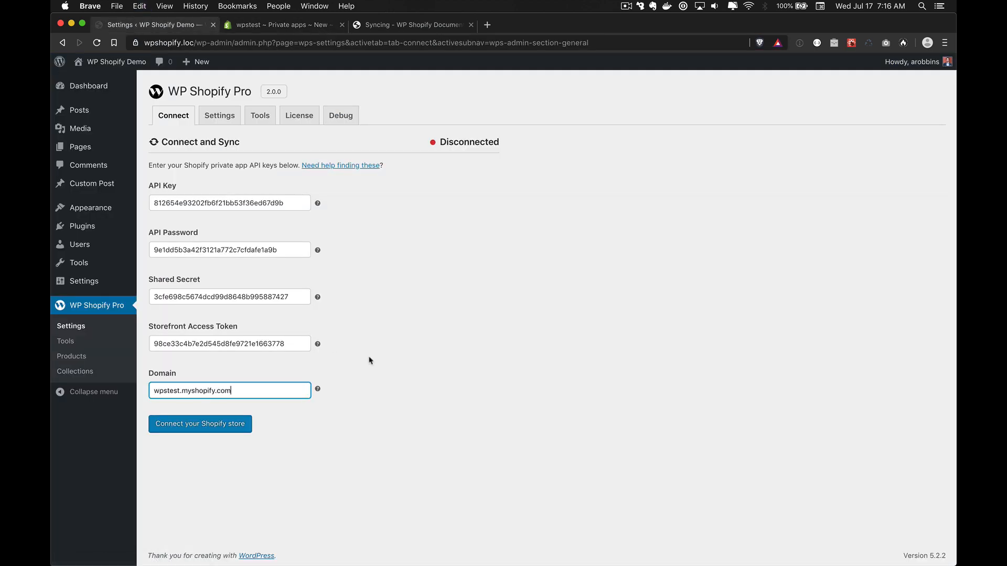
left_click(194, 427)
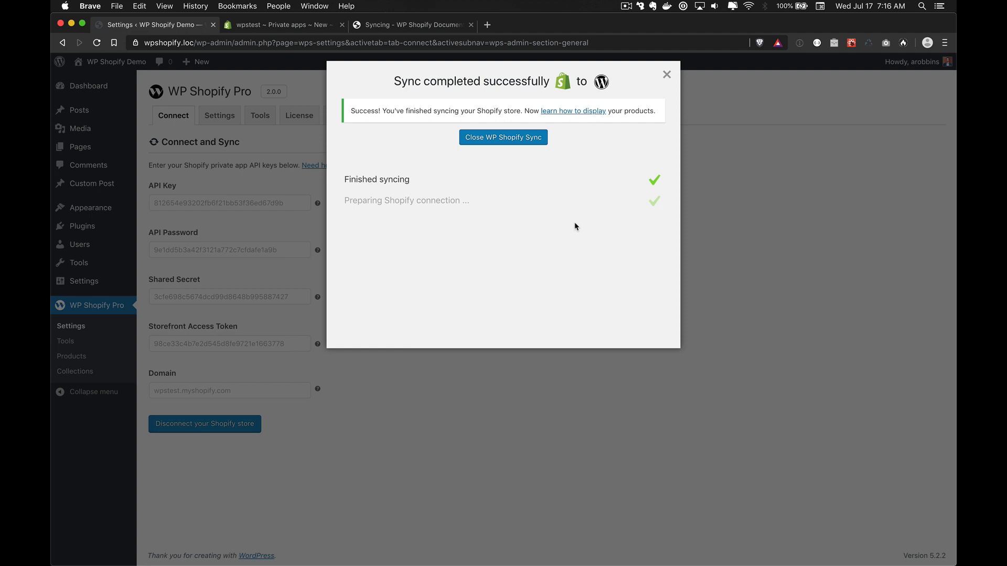
Step: Close the sync summary and point out the Connected status on the Connect tab
left_click(502, 137)
left_click_drag(453, 141, 501, 145)
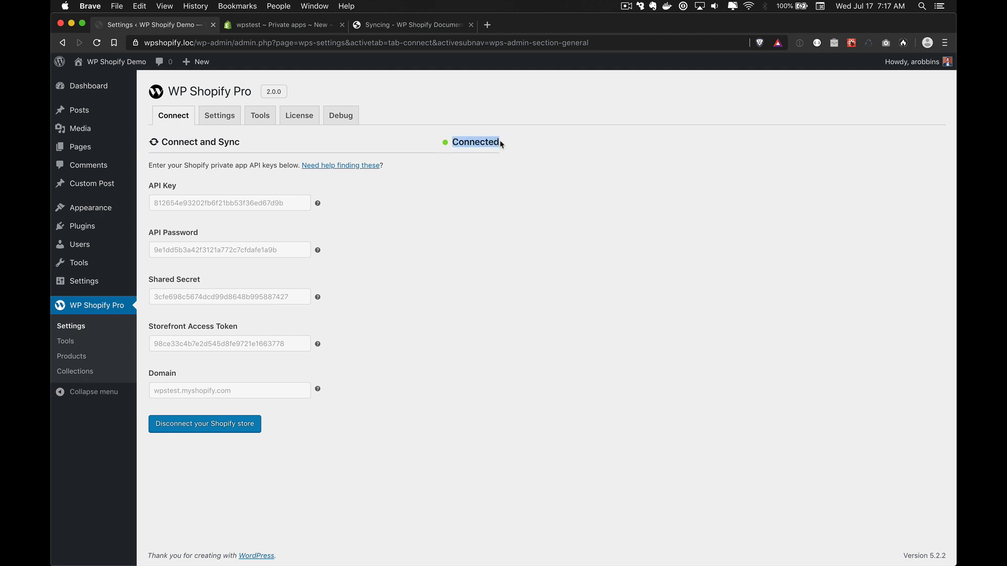
left_click(460, 170)
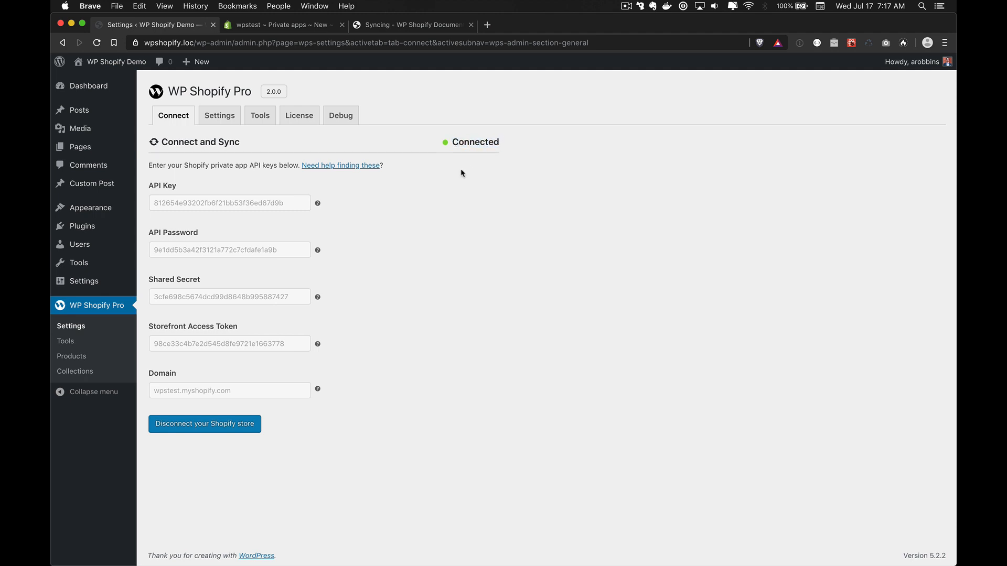